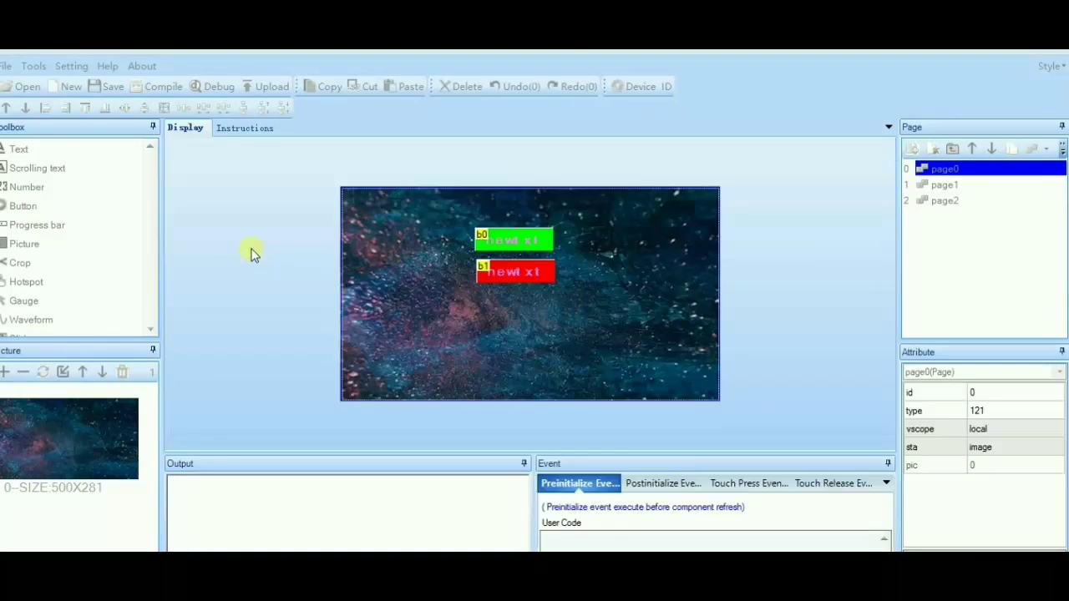
Create a new HMI project named testnew on the DATA (E:) drive.
{"action": "left_click", "coordinate": [57, 87]}
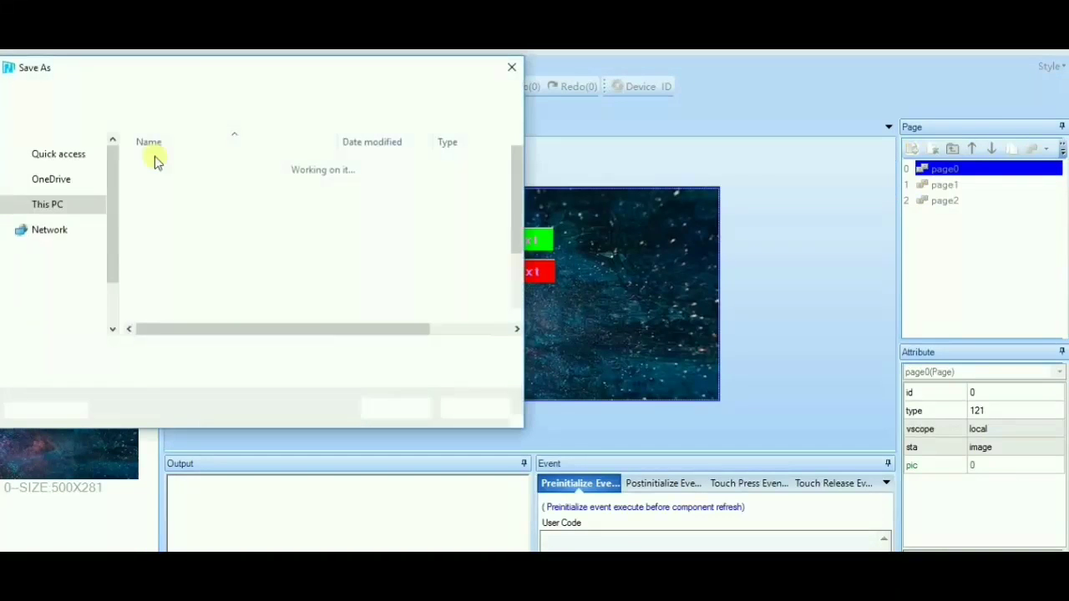
{"action": "scroll", "coordinate": [253, 281], "scroll_direction": "down", "scroll_amount": 2}
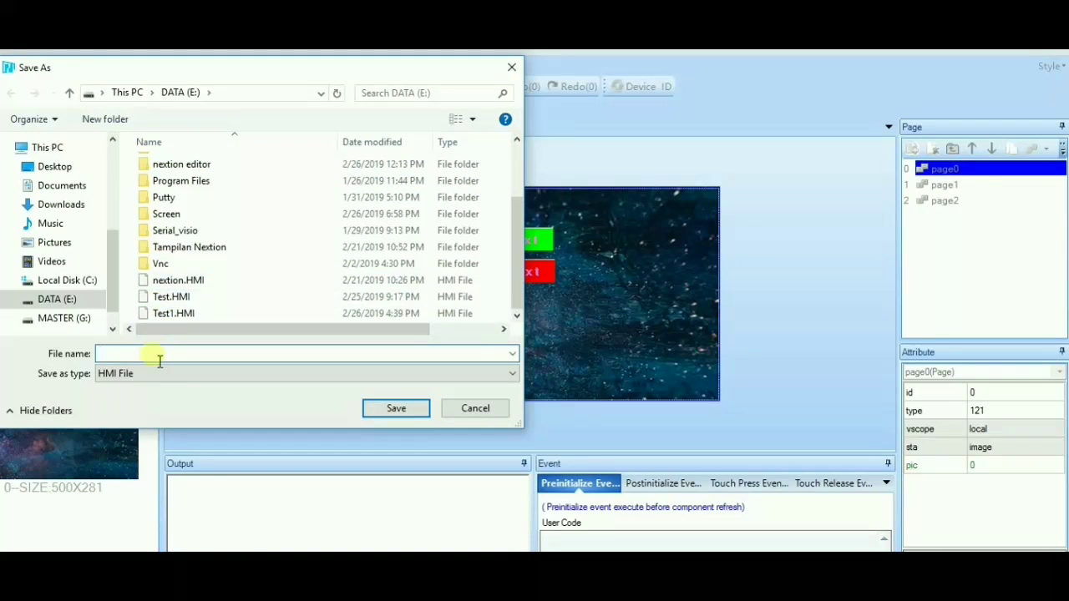
{"action": "type", "text": "test"}
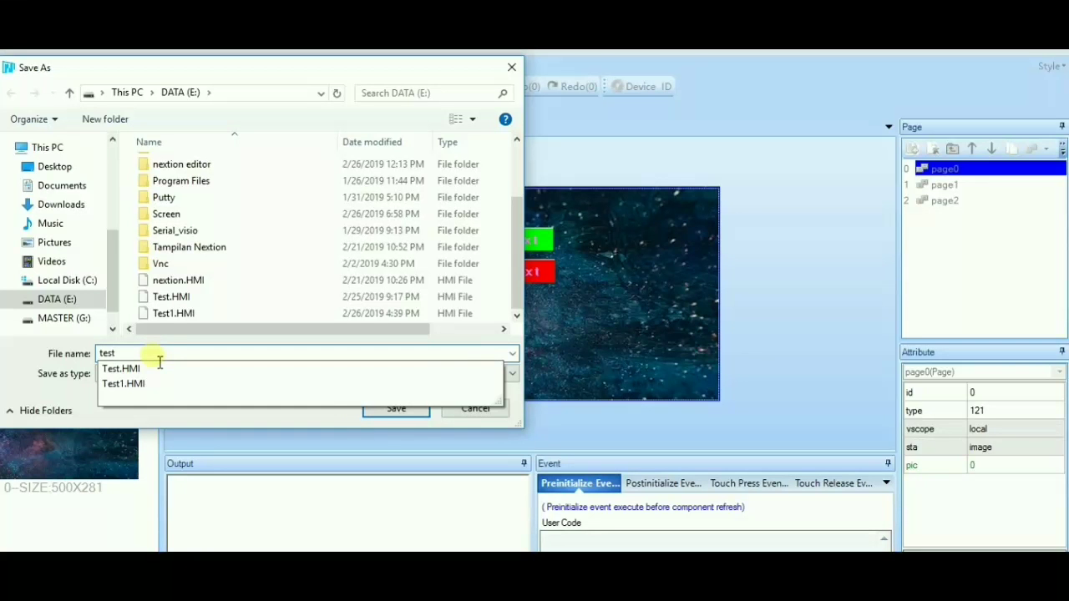
{"action": "type", "text": "new"}
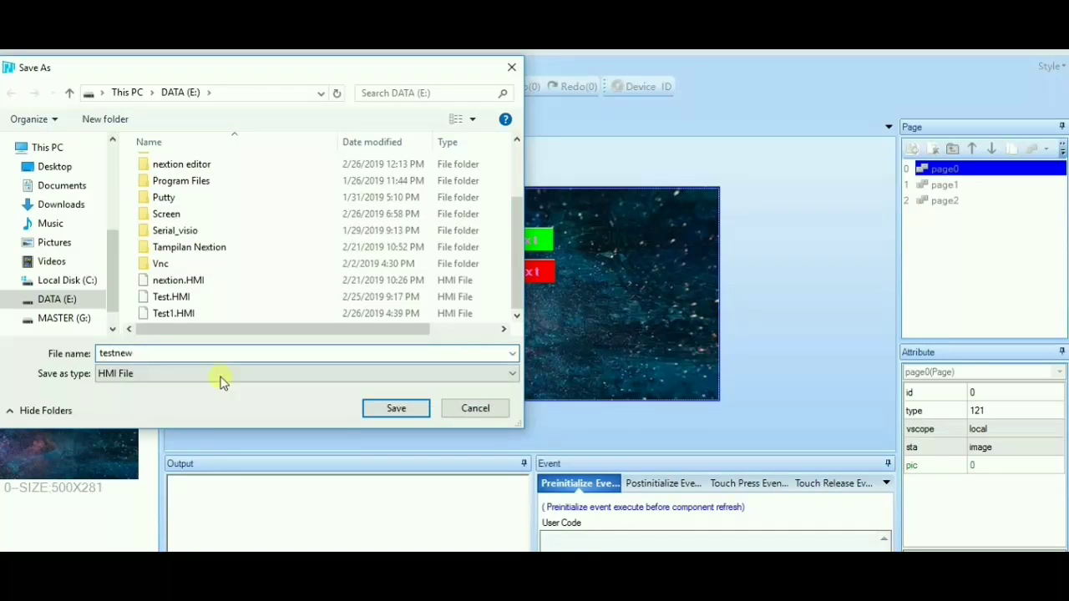
{"action": "left_click", "coordinate": [395, 416]}
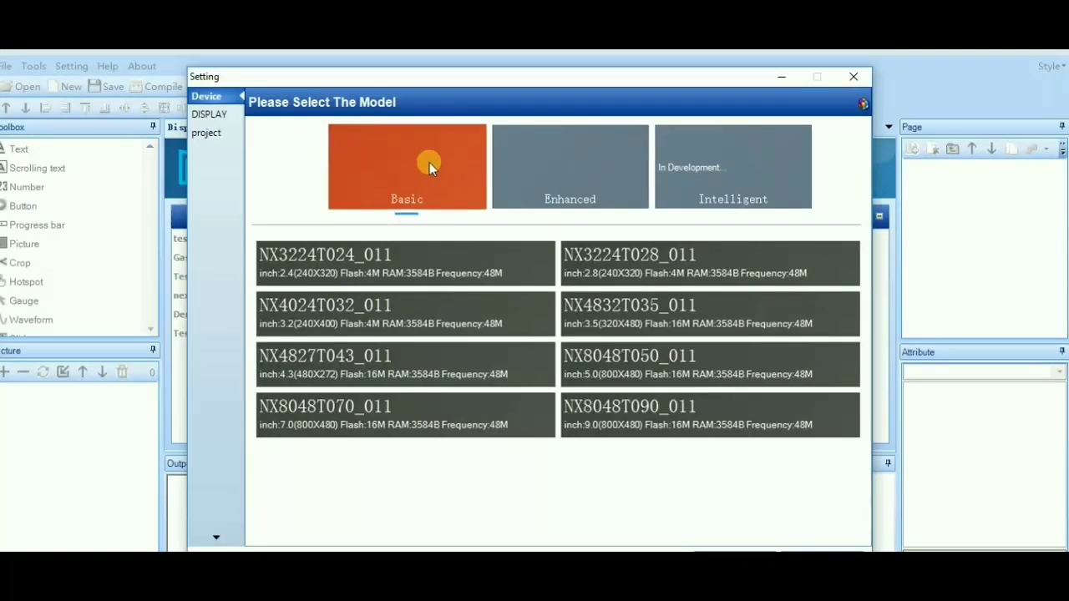
Choose the Basic series model NX4827T043_011 as the project's display device.
{"action": "left_click", "coordinate": [520, 169]}
{"action": "left_click", "coordinate": [661, 171]}
{"action": "left_click", "coordinate": [359, 166]}
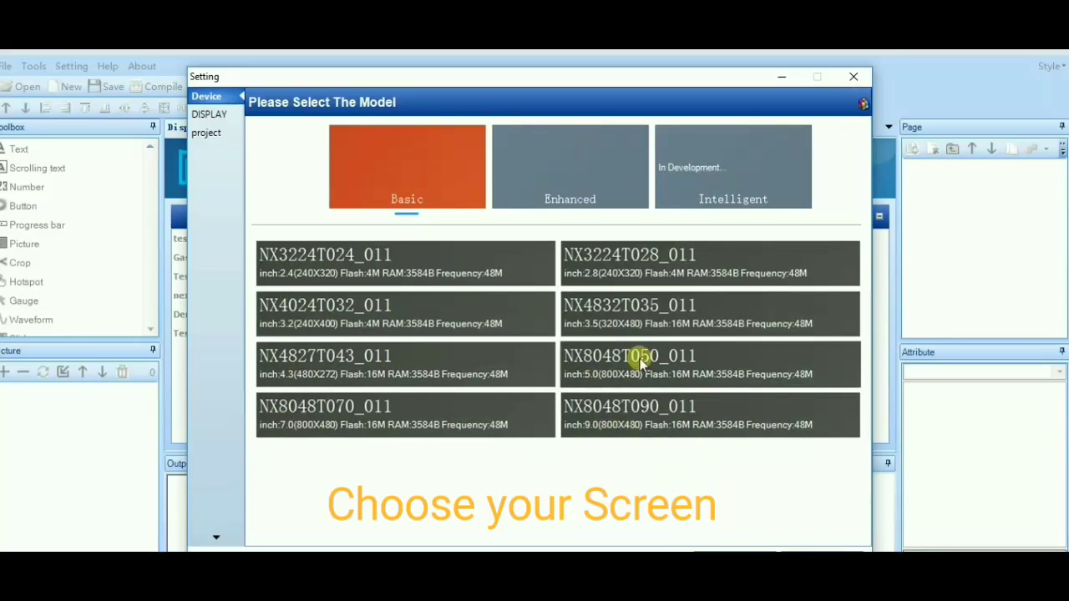
{"action": "left_click", "coordinate": [433, 380]}
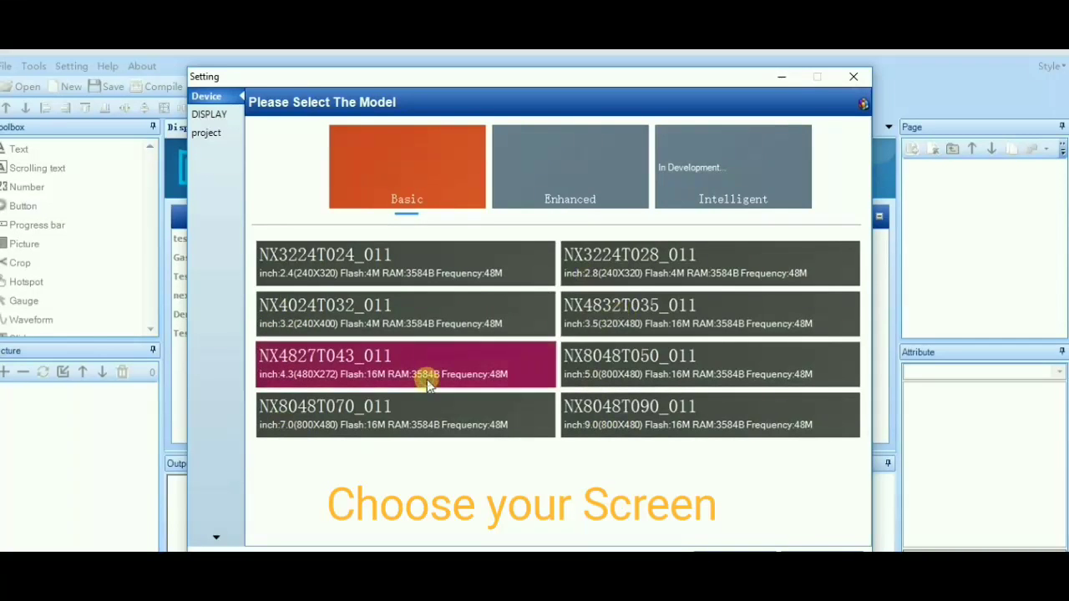
Set the display direction to 0 Horizontal and accept the device settings.
{"action": "left_click", "coordinate": [209, 115]}
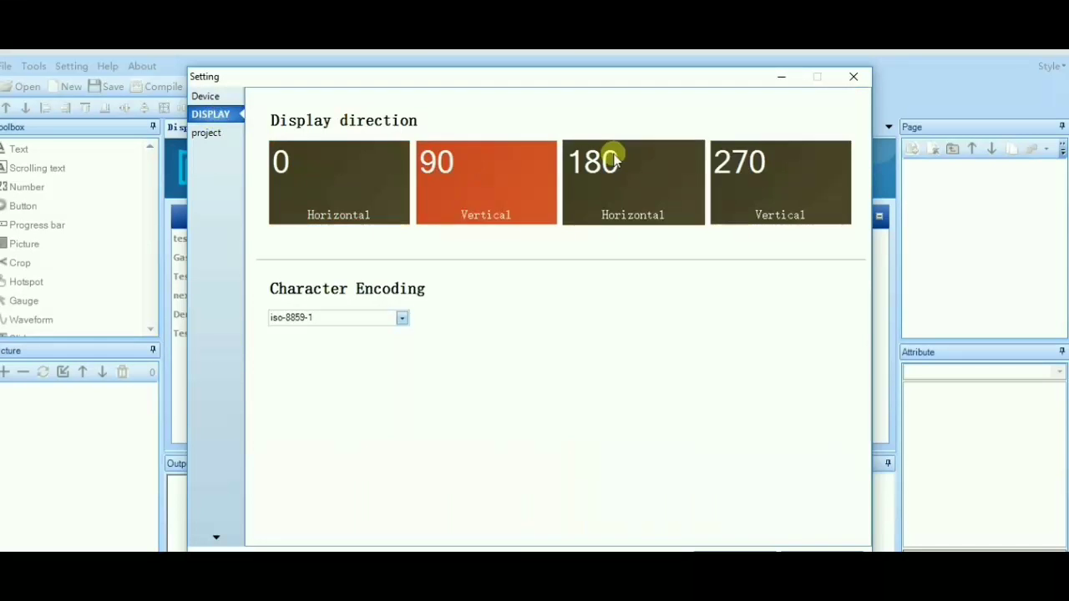
{"action": "left_click", "coordinate": [780, 180]}
{"action": "left_click", "coordinate": [382, 192]}
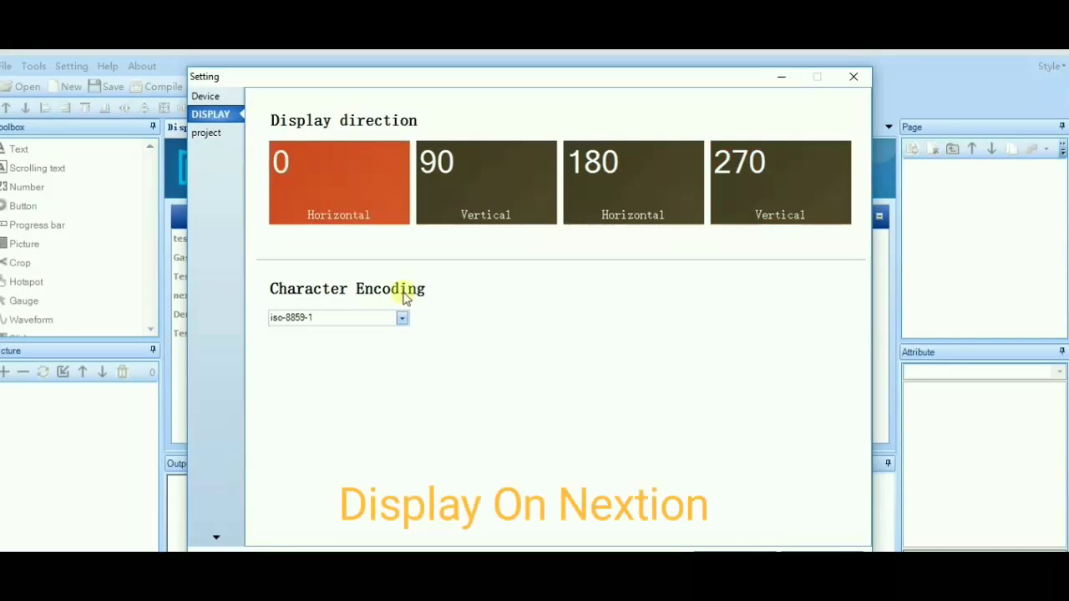
{"action": "left_click", "coordinate": [208, 97]}
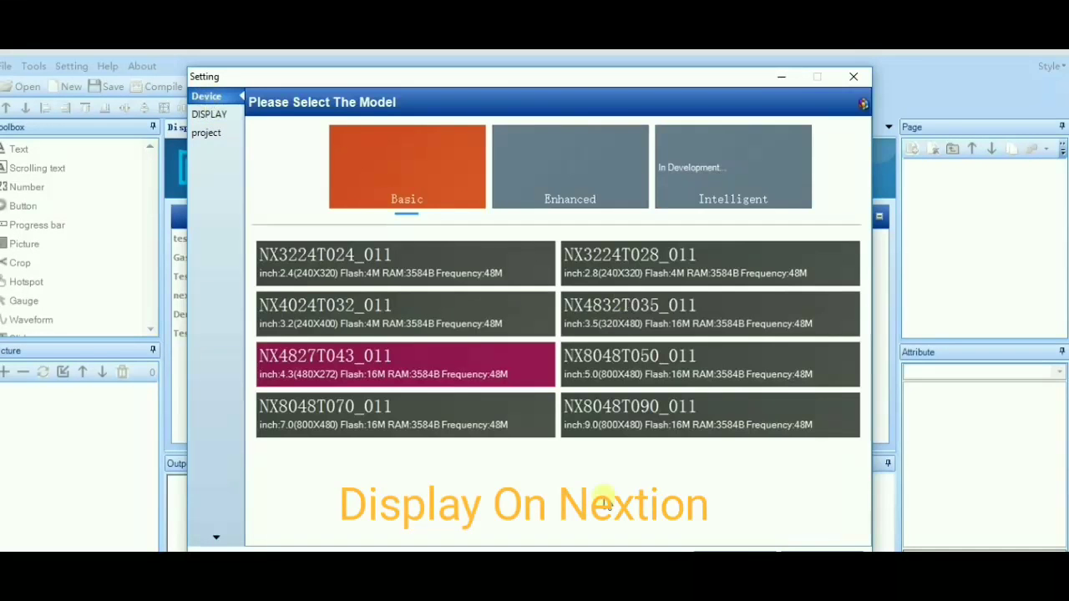
{"action": "left_click_drag", "start_coordinate": [549, 79], "coordinate": [540, 56]}
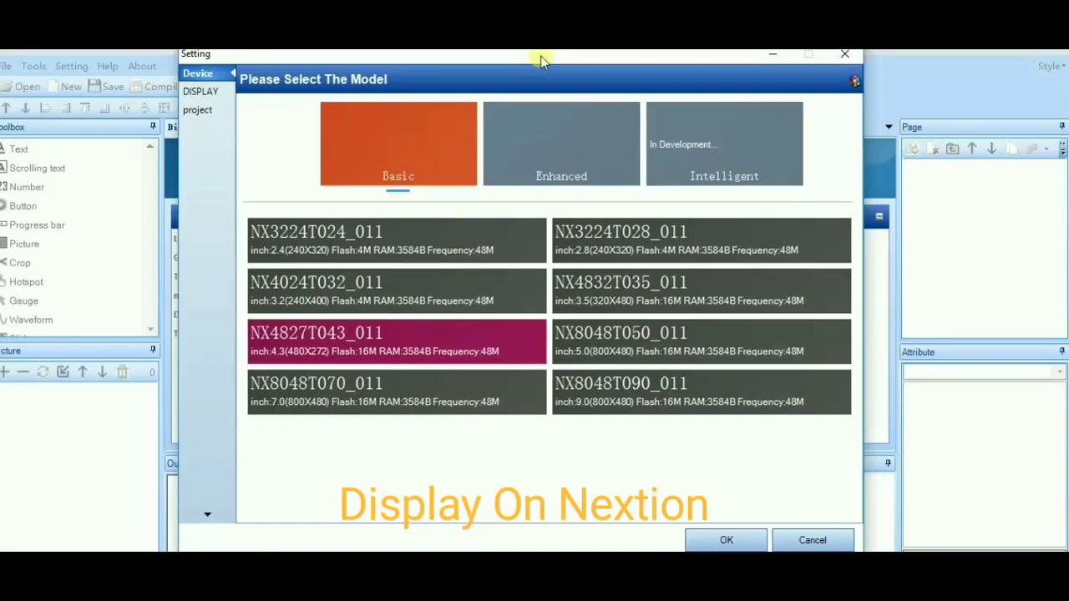
{"action": "left_click", "coordinate": [727, 540]}
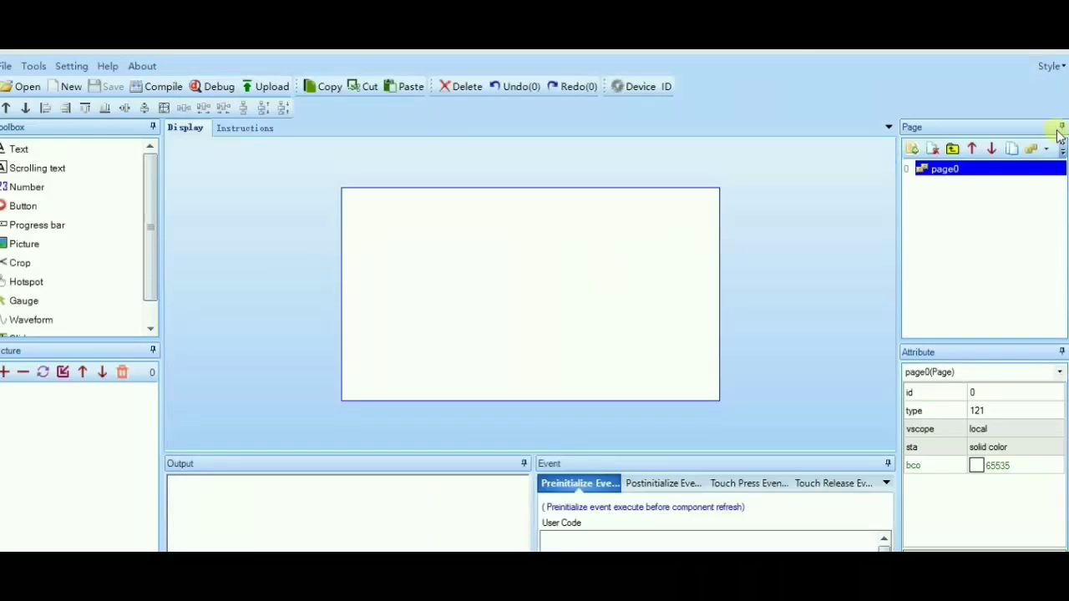
Reduce the editor from full screen and import the background image from the Pictures folder into the project's pictures.
{"action": "double_click", "coordinate": [646, 50]}
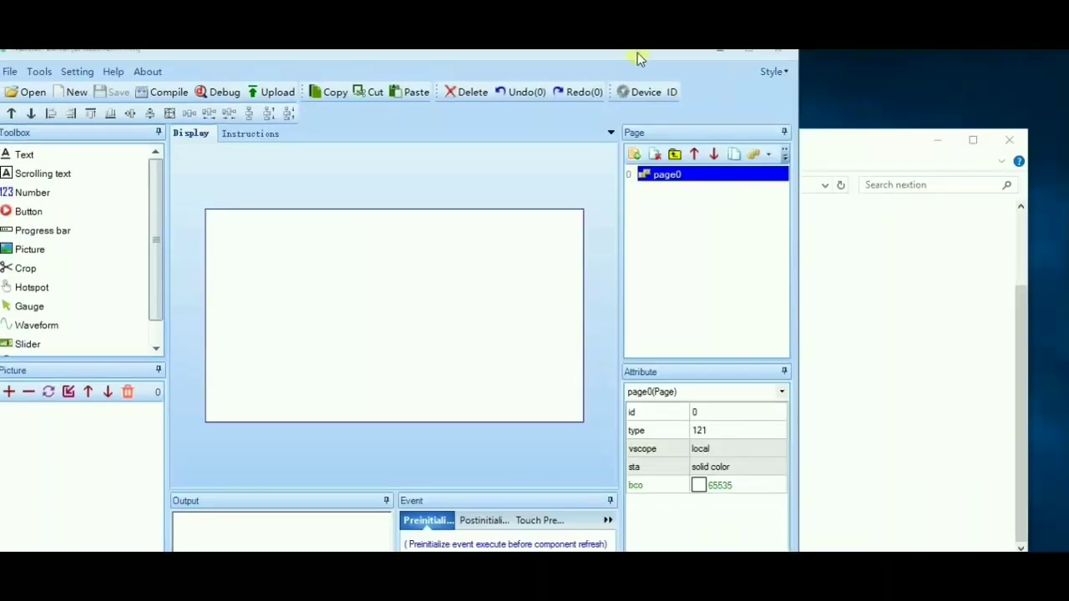
{"action": "left_click_drag", "start_coordinate": [659, 56], "coordinate": [685, 80]}
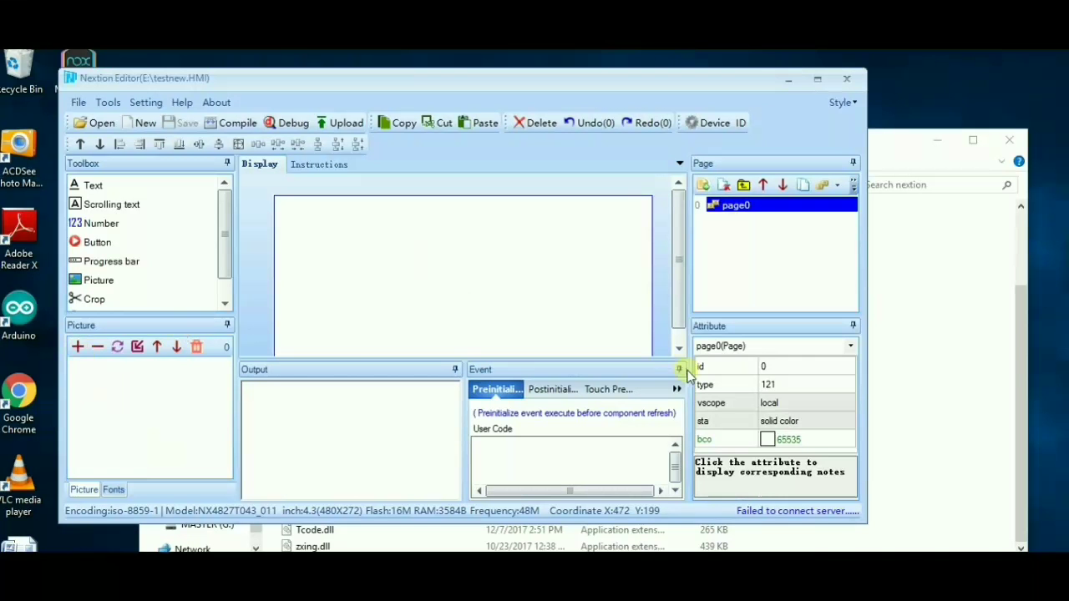
{"action": "left_click", "coordinate": [77, 348]}
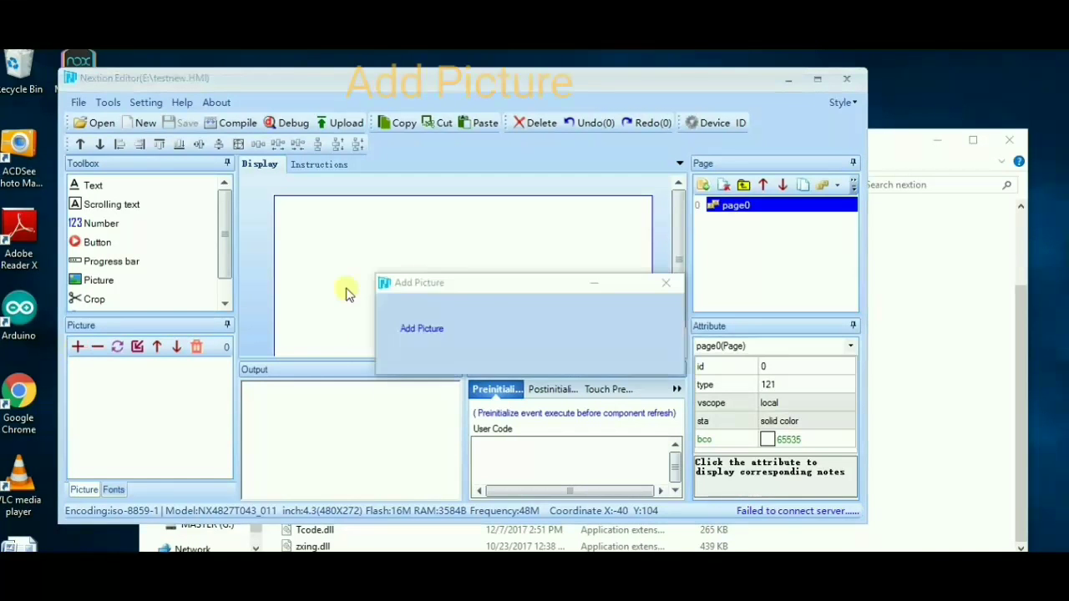
{"action": "left_click", "coordinate": [599, 484]}
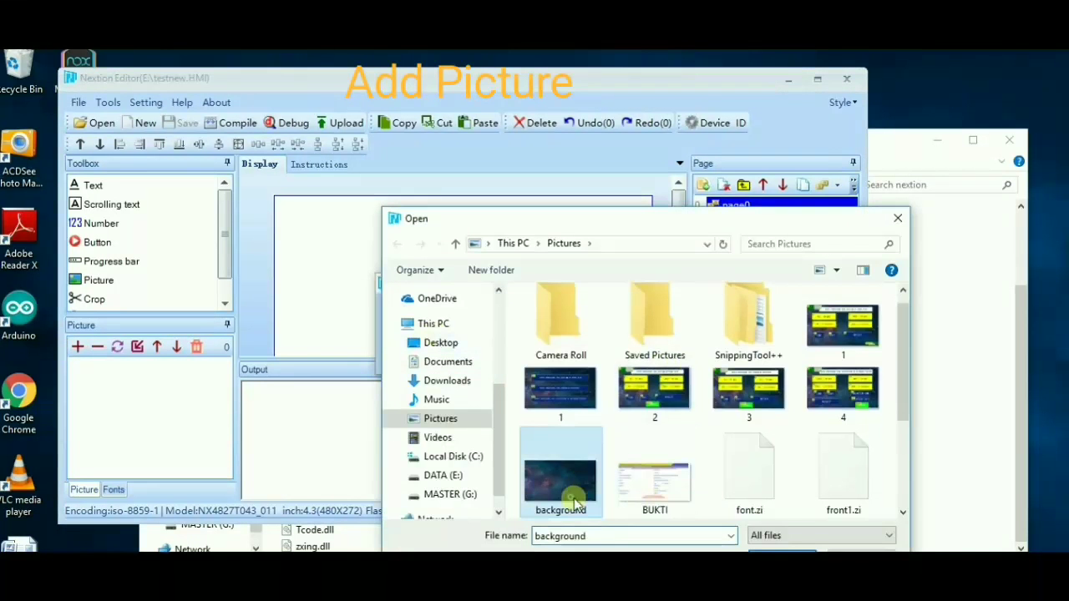
{"action": "double_click", "coordinate": [576, 480]}
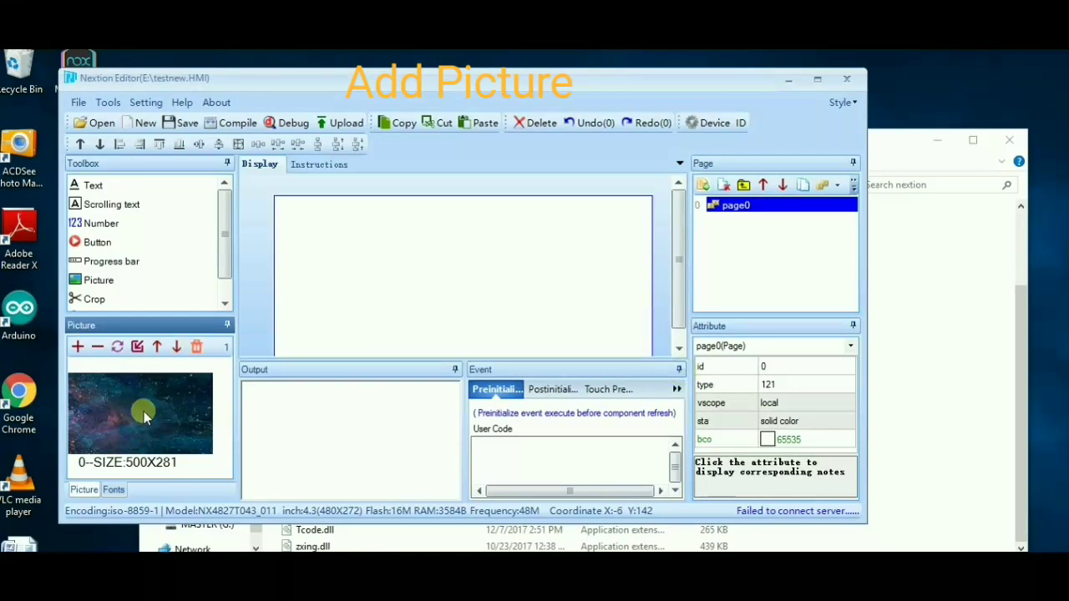
Change page0's background fill type (sta) to image.
{"action": "left_click", "coordinate": [114, 420]}
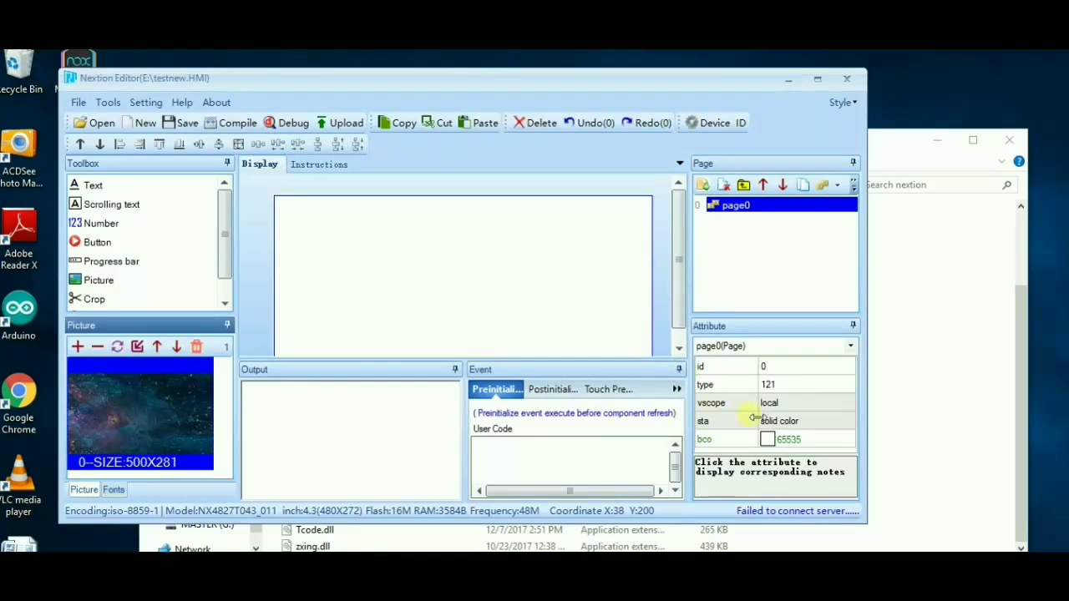
{"action": "left_click", "coordinate": [815, 425]}
{"action": "left_click", "coordinate": [815, 425]}
{"action": "left_click", "coordinate": [798, 462]}
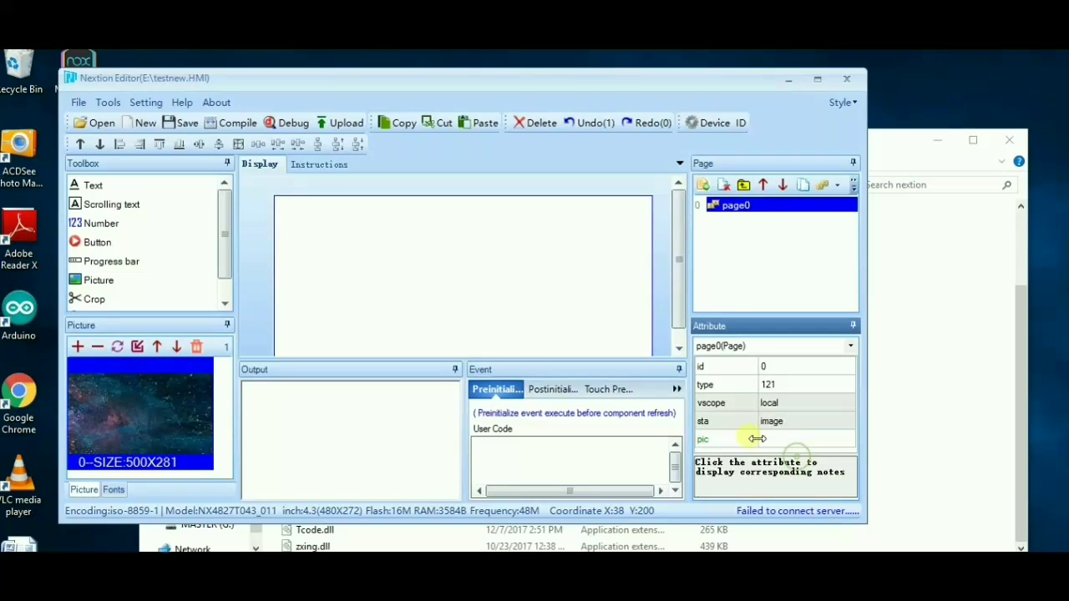
Assign the imported starfield picture as page0's background image.
{"action": "left_click", "coordinate": [796, 440]}
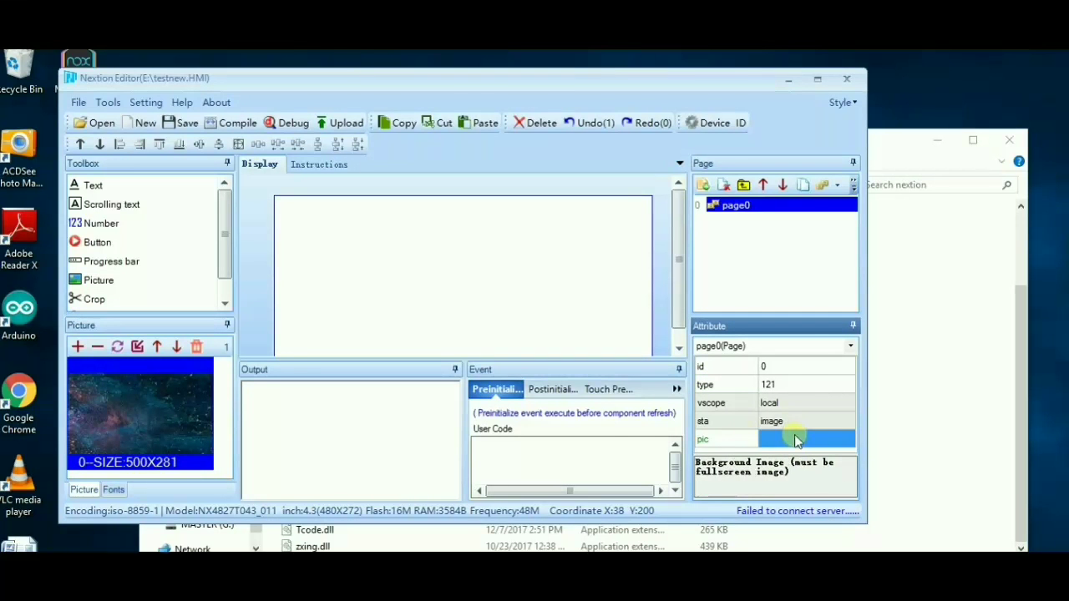
{"action": "left_click", "coordinate": [830, 437]}
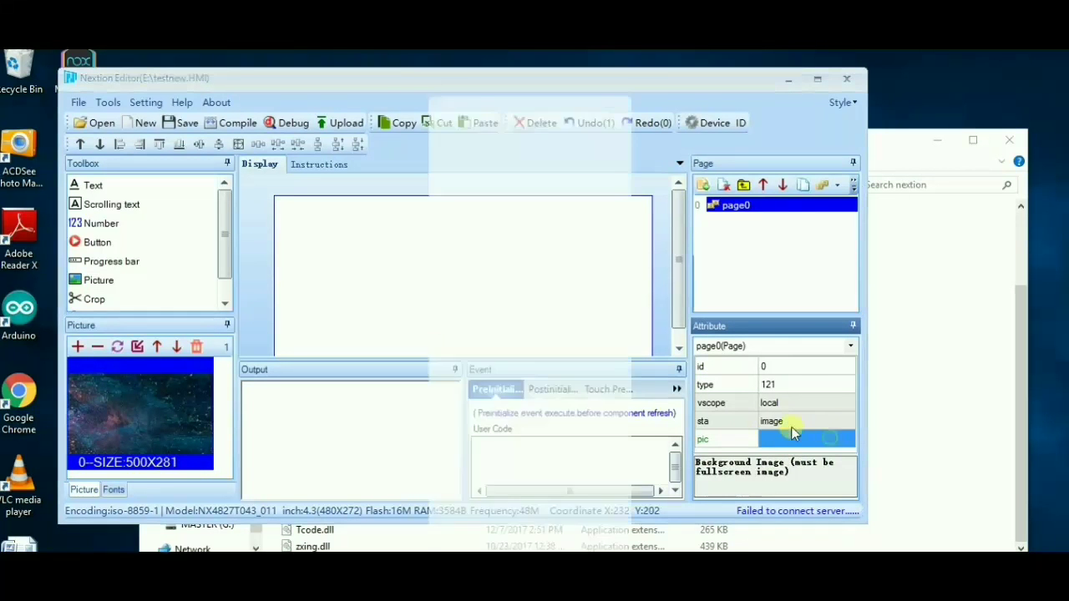
{"action": "left_click", "coordinate": [493, 225]}
{"action": "left_click", "coordinate": [582, 537]}
{"action": "scroll", "coordinate": [618, 251], "scroll_direction": "down", "scroll_amount": 1}
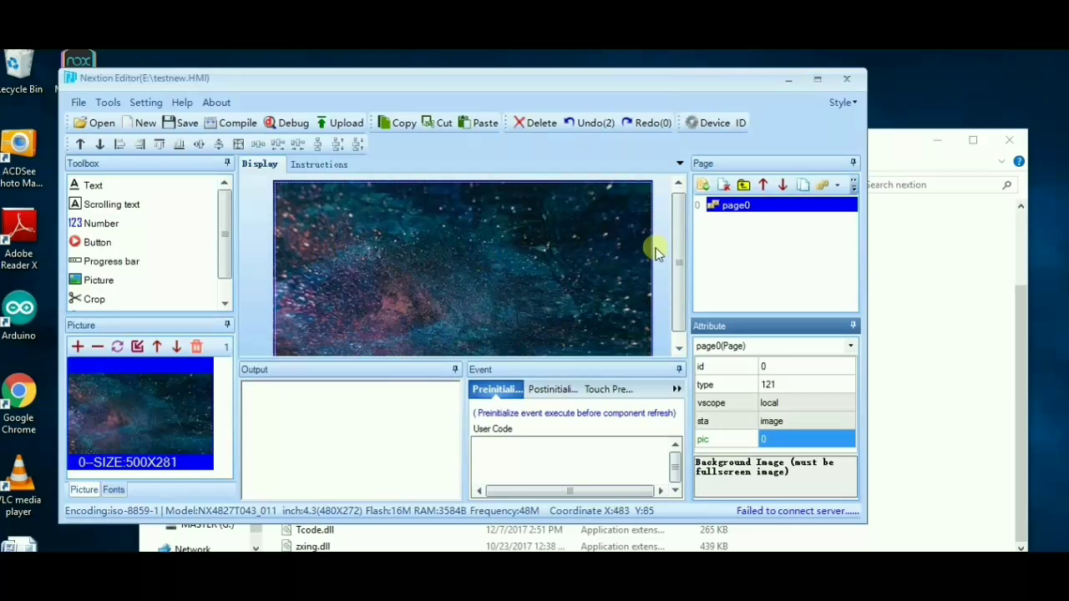
{"action": "scroll", "coordinate": [651, 254], "scroll_direction": "down", "scroll_amount": 1}
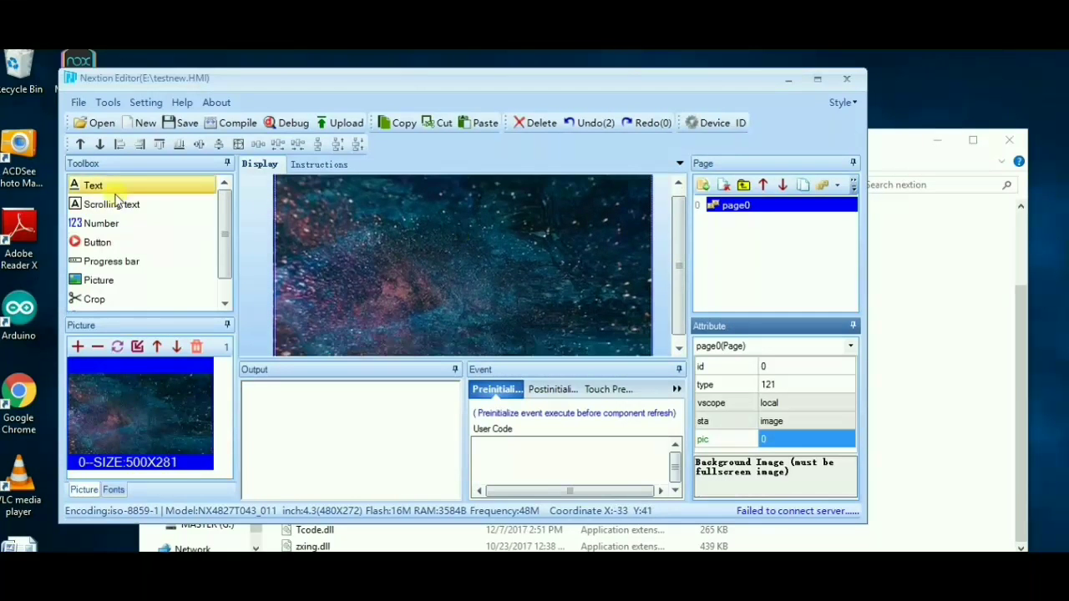
Add a button to page0 and move it near the middle of the page.
{"action": "left_click", "coordinate": [117, 242]}
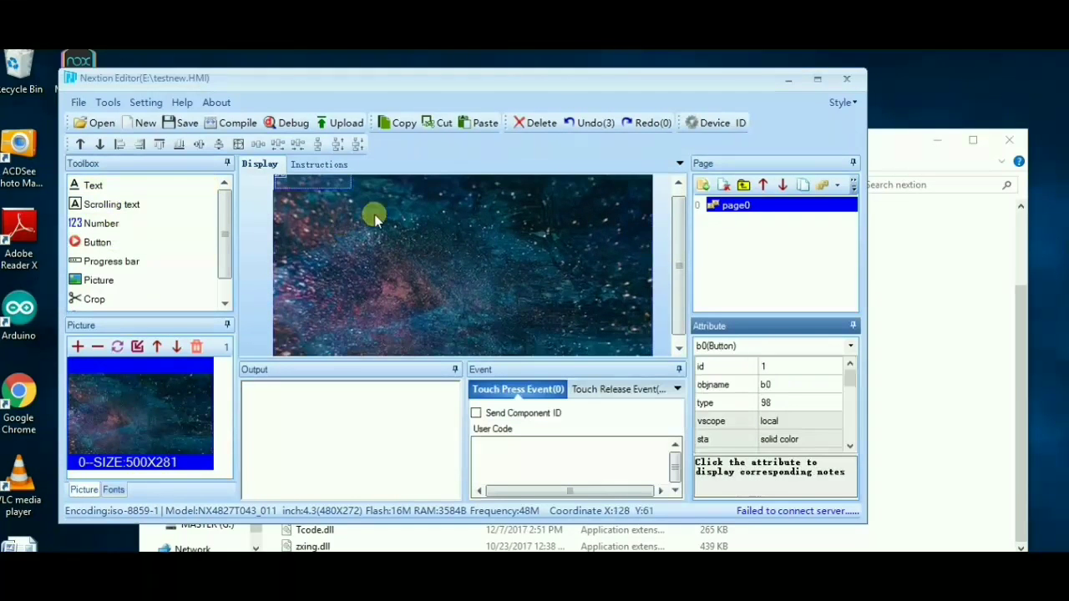
{"action": "scroll", "coordinate": [367, 225], "scroll_direction": "up", "scroll_amount": 2}
{"action": "left_click_drag", "start_coordinate": [299, 206], "coordinate": [438, 271]}
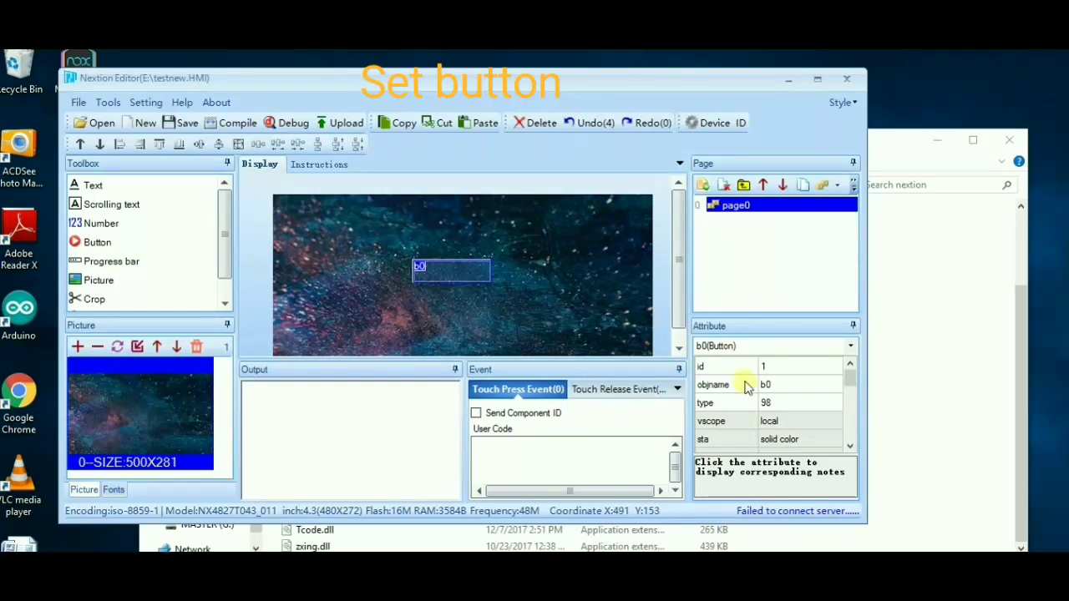
Try to set the button's text to "Test button".
{"action": "scroll", "coordinate": [823, 424], "scroll_direction": "down", "scroll_amount": 2}
{"action": "scroll", "coordinate": [818, 426], "scroll_direction": "up", "scroll_amount": 1}
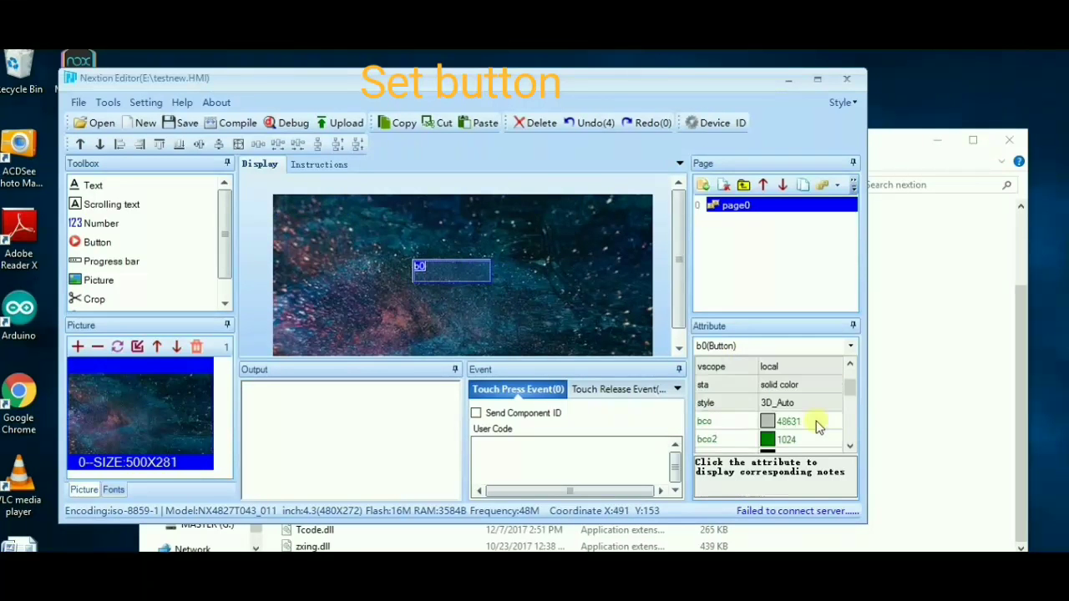
{"action": "scroll", "coordinate": [817, 425], "scroll_direction": "down", "scroll_amount": 2}
{"action": "scroll", "coordinate": [817, 426], "scroll_direction": "down", "scroll_amount": 3}
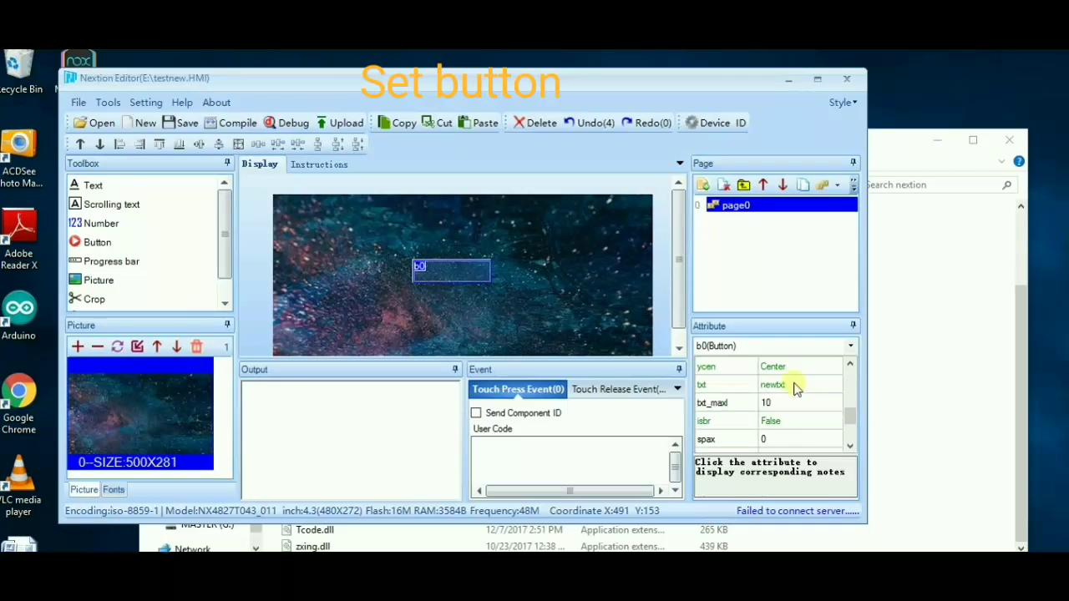
{"action": "left_click", "coordinate": [797, 385]}
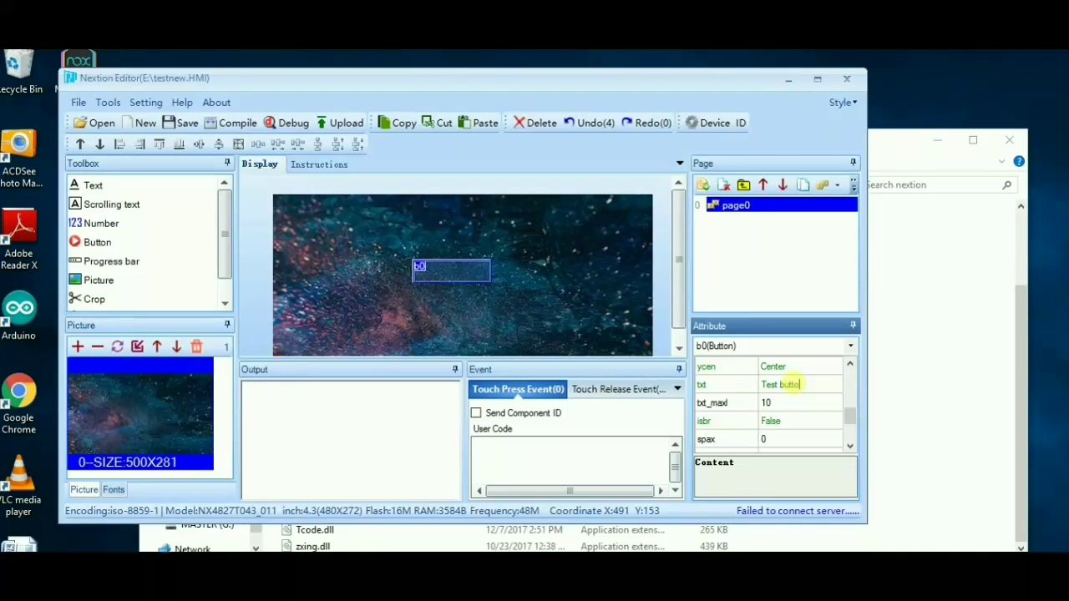
{"action": "key", "text": "Return"}
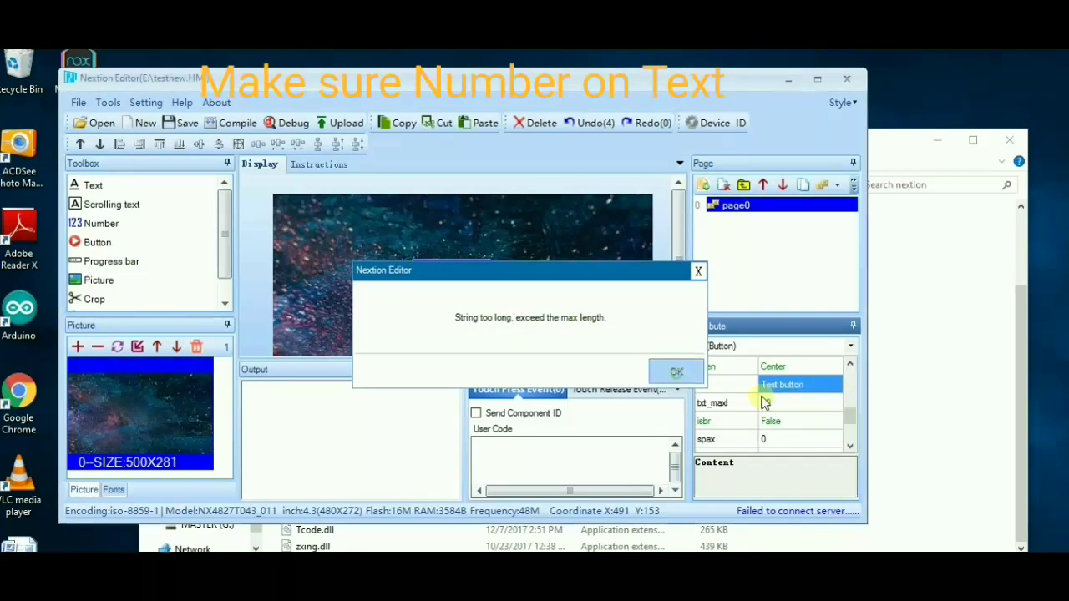
{"action": "key", "text": "Return"}
Set the button's maximum text length to 100 and its text to "Test Button".
{"action": "left_click", "coordinate": [776, 403]}
{"action": "left_click", "coordinate": [783, 404]}
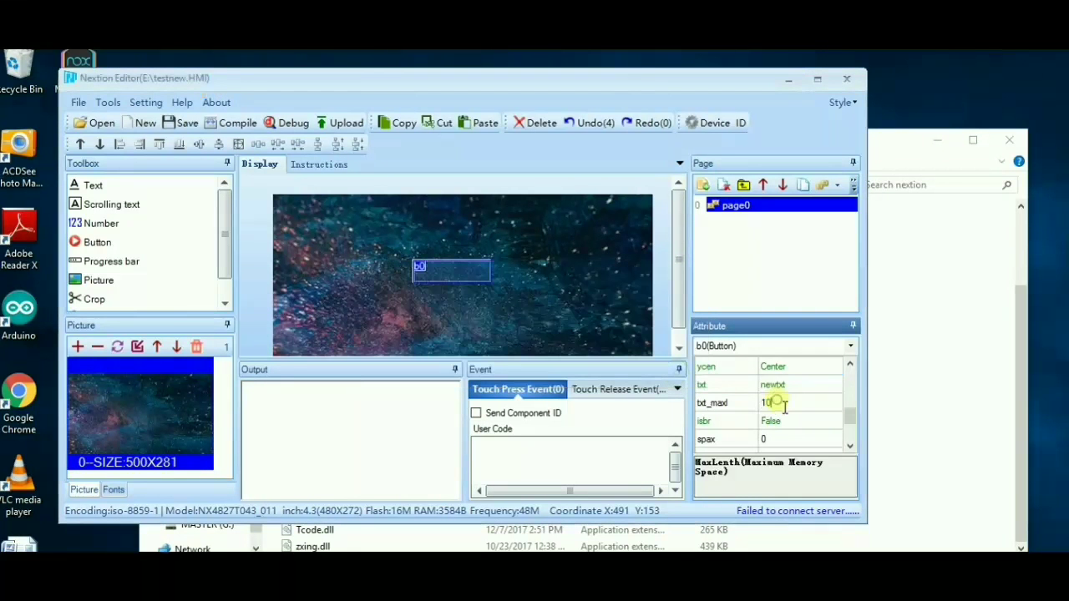
{"action": "type", "text": "0"}
{"action": "key", "text": "Return"}
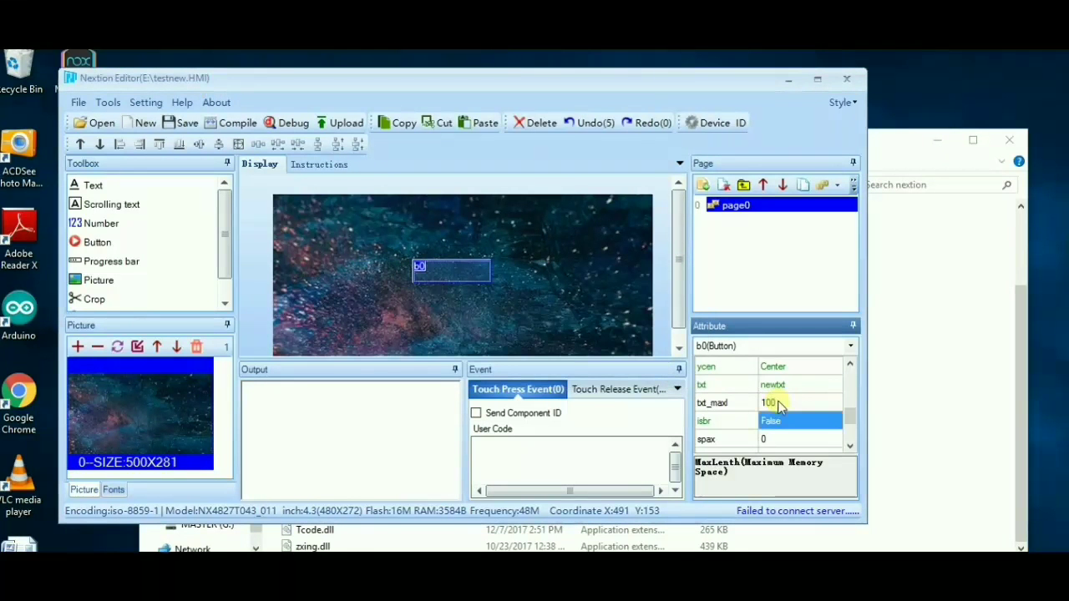
{"action": "left_click", "coordinate": [798, 393]}
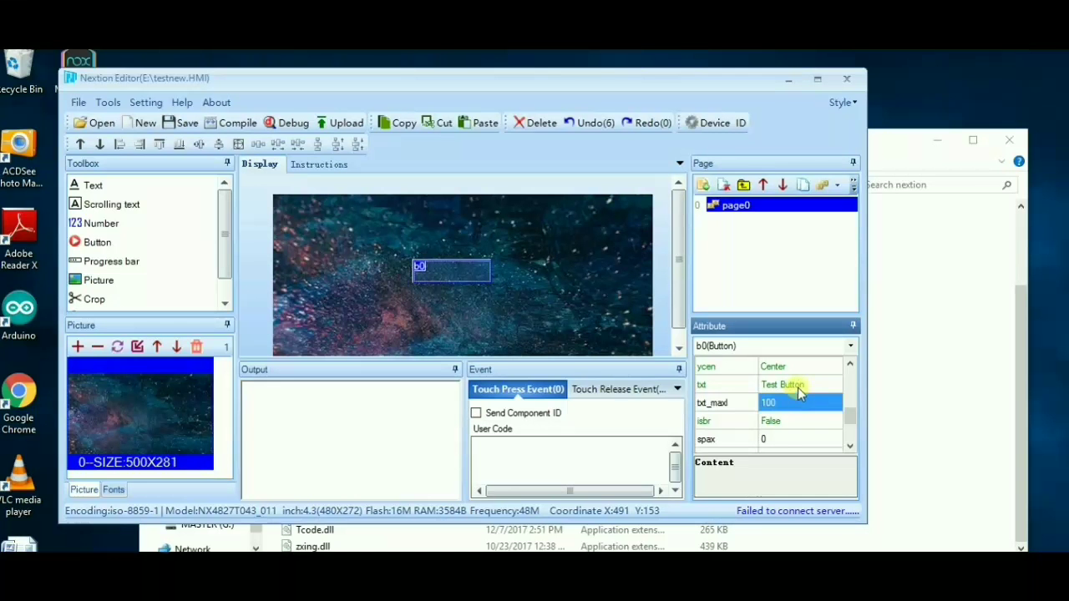
Set the variable scope (vscope) of page0 to global.
{"action": "left_click", "coordinate": [545, 318]}
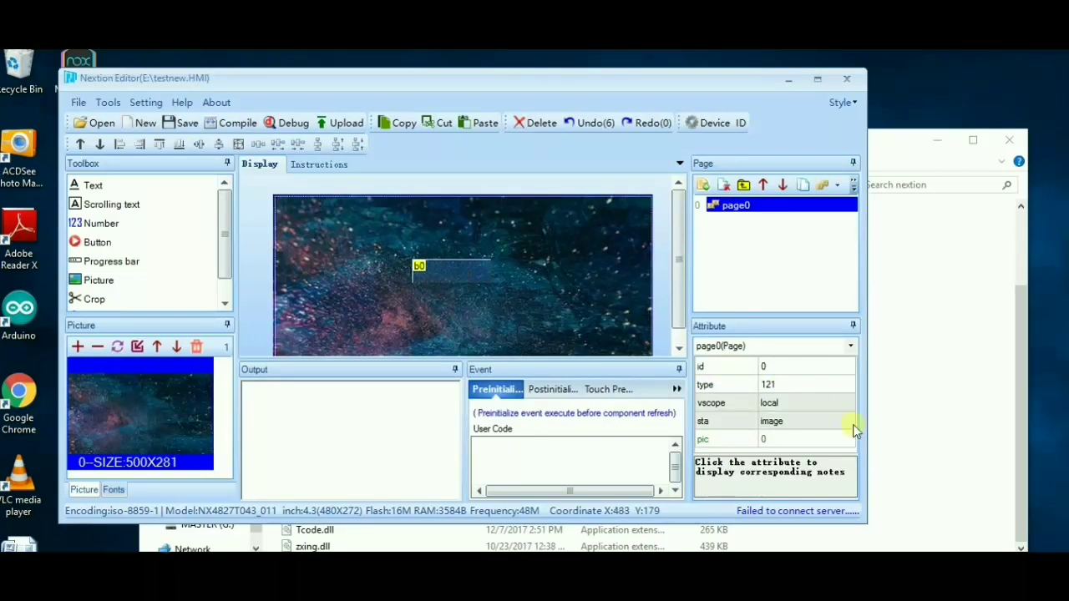
{"action": "left_click", "coordinate": [813, 396]}
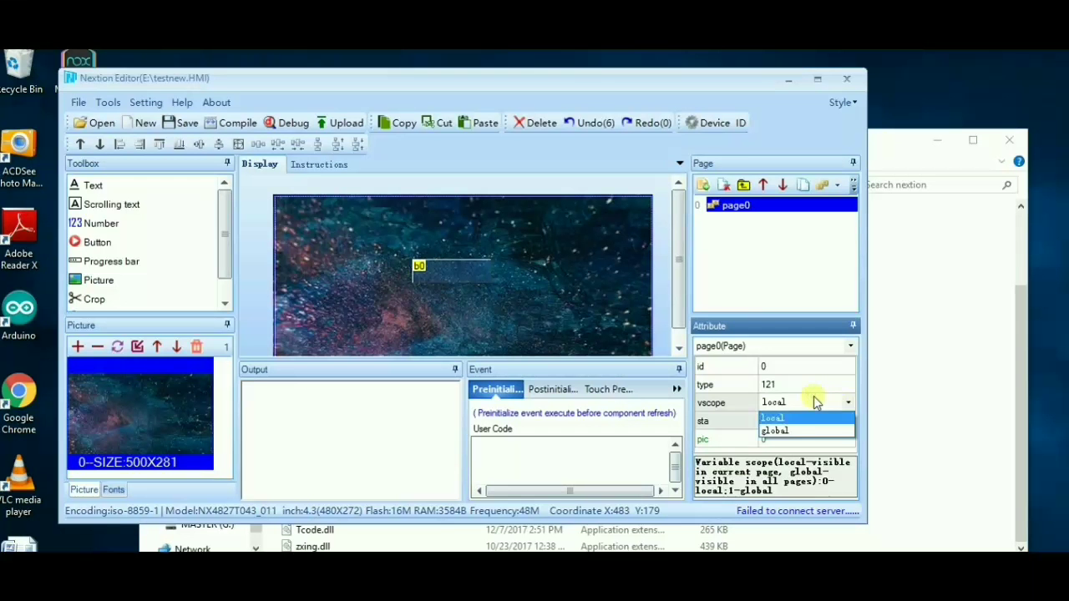
{"action": "left_click", "coordinate": [813, 397]}
{"action": "scroll", "coordinate": [813, 395], "scroll_direction": "down", "scroll_amount": 1}
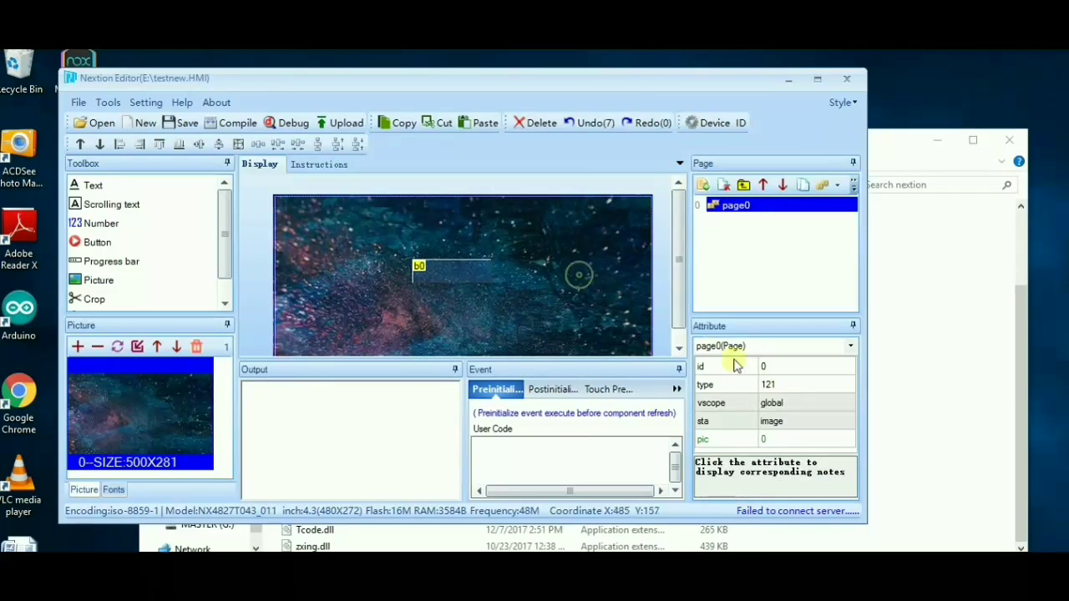
Set the default background color (bco) of button b0 to blue (31).
{"action": "left_click", "coordinate": [451, 269]}
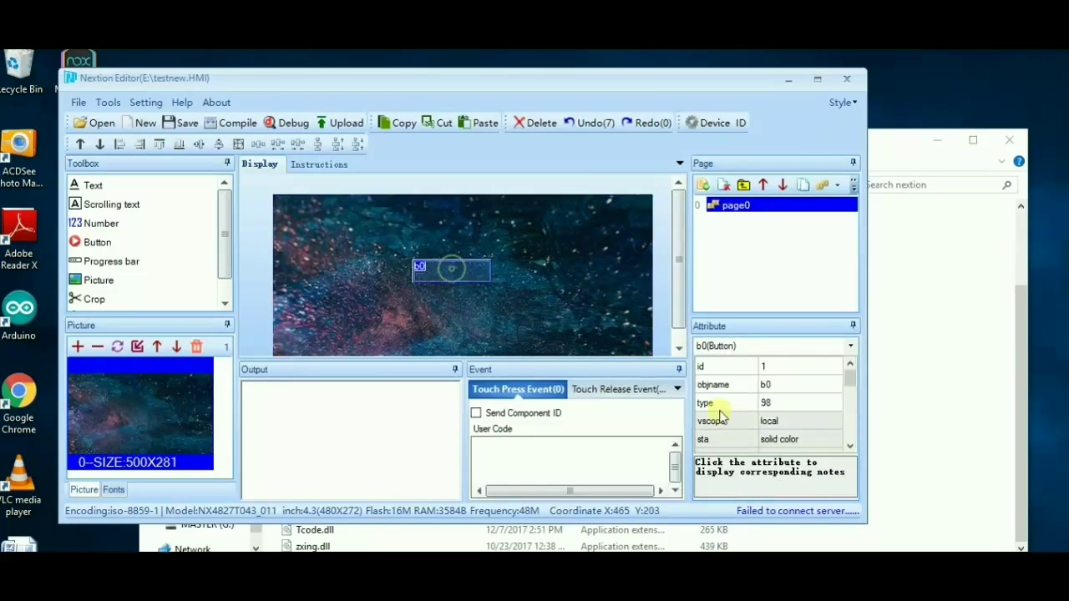
{"action": "scroll", "coordinate": [781, 426], "scroll_direction": "down", "scroll_amount": 3}
{"action": "scroll", "coordinate": [785, 413], "scroll_direction": "up", "scroll_amount": 3}
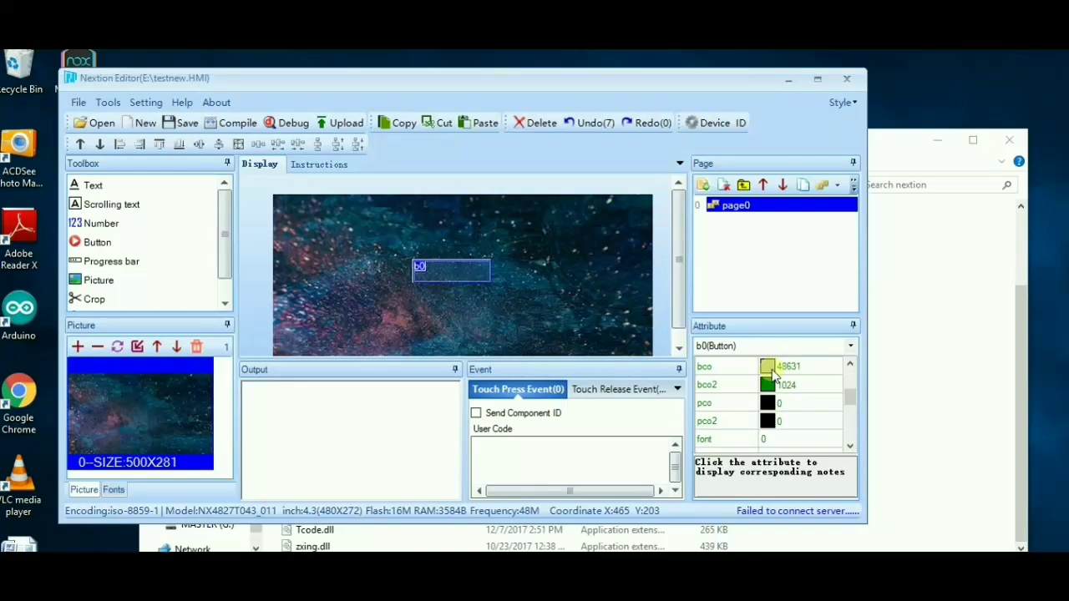
{"action": "left_click", "coordinate": [808, 375]}
{"action": "left_click", "coordinate": [818, 406]}
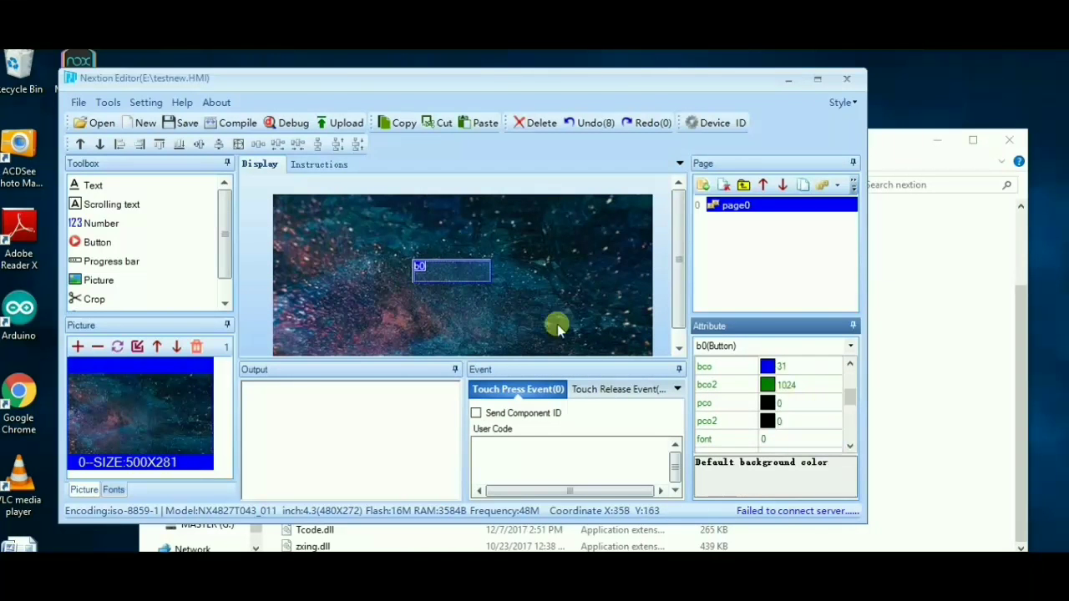
Start a new font in the Font Creator with height 32 and the Arial Narrow typeface.
{"action": "left_click", "coordinate": [108, 102]}
{"action": "mouse_move", "coordinate": [138, 107]}
{"action": "left_click", "coordinate": [142, 117]}
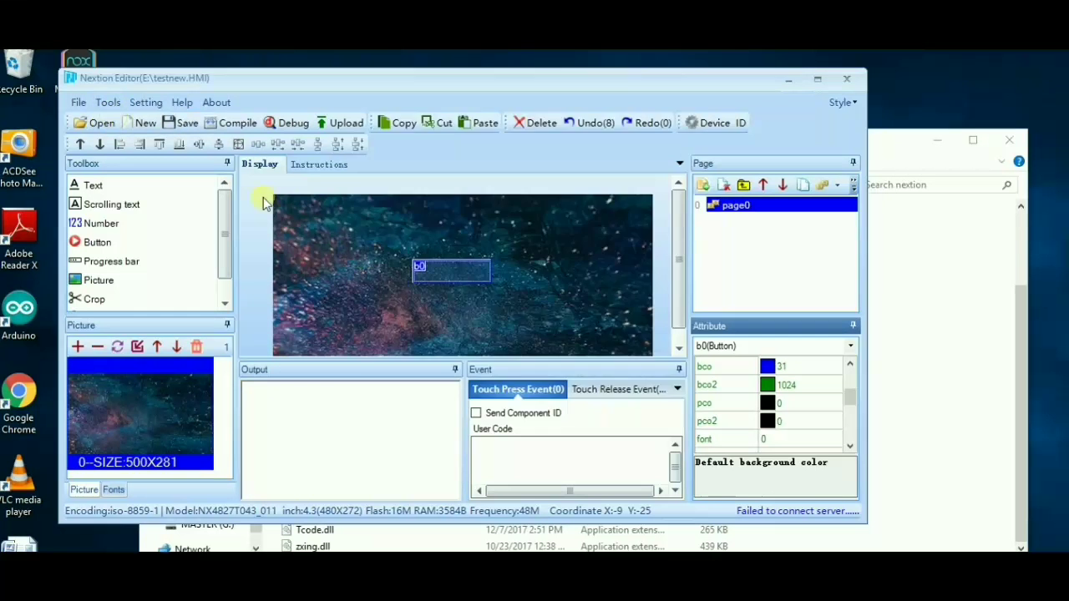
{"action": "left_click", "coordinate": [433, 123]}
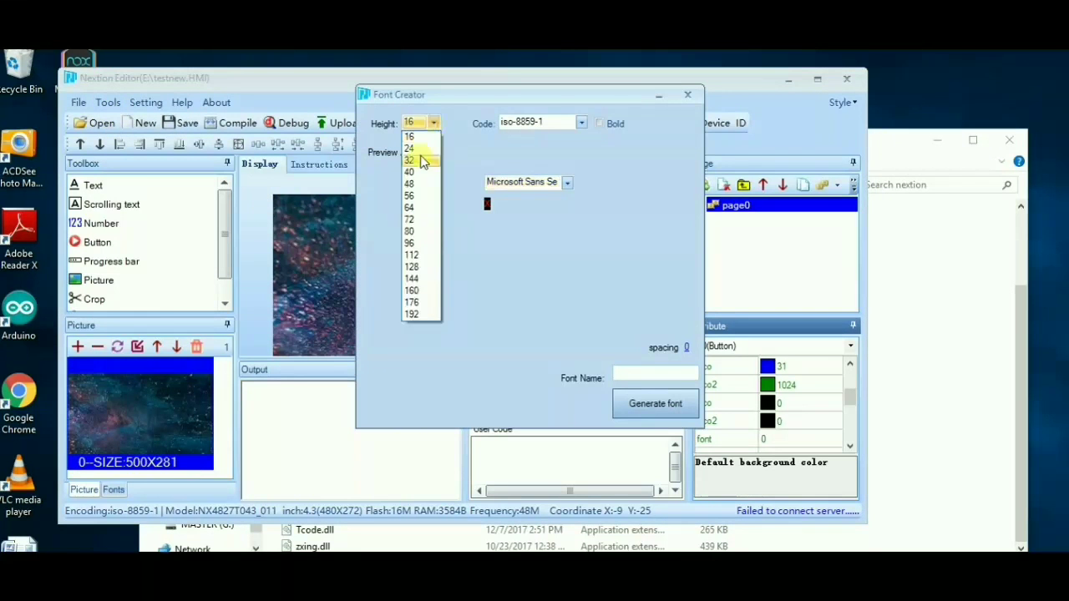
{"action": "left_click", "coordinate": [409, 160]}
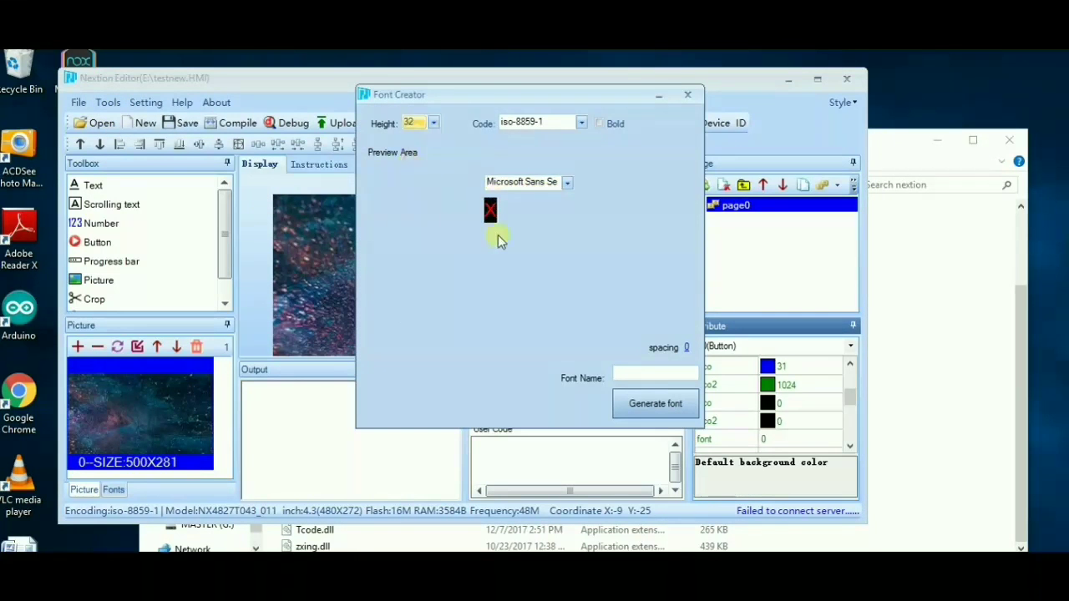
{"action": "left_click", "coordinate": [566, 182]}
{"action": "scroll", "coordinate": [534, 315], "scroll_direction": "up", "scroll_amount": 20}
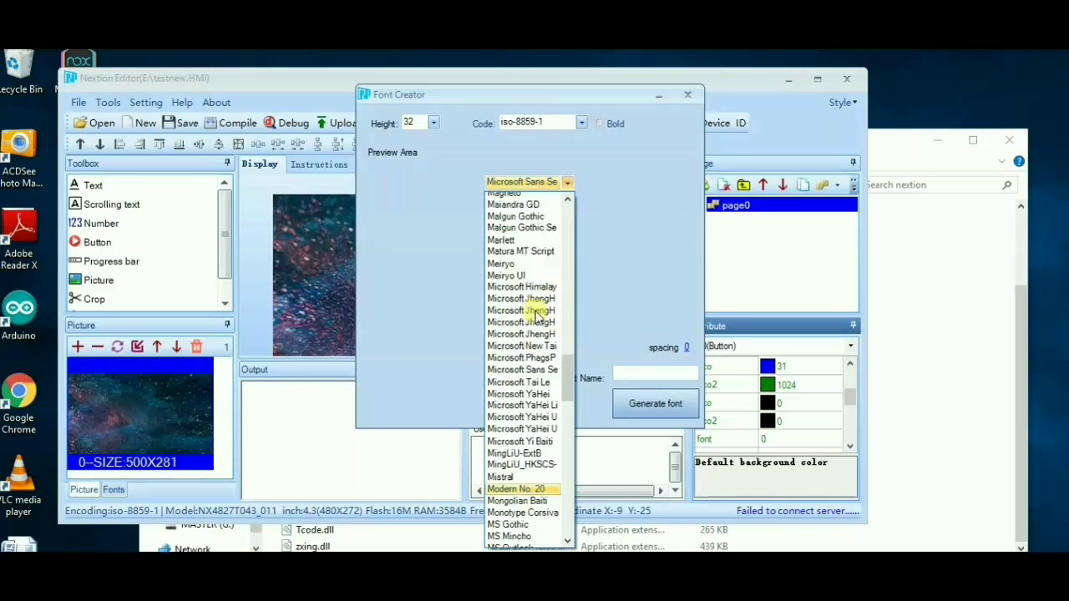
{"action": "scroll", "coordinate": [534, 315], "scroll_direction": "up", "scroll_amount": 20}
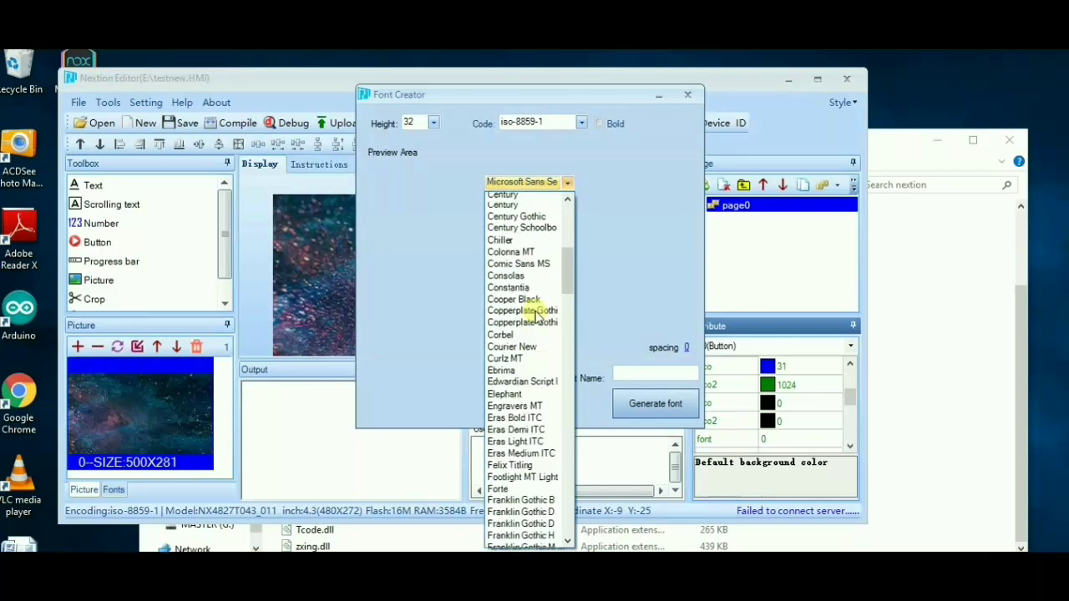
{"action": "scroll", "coordinate": [537, 316], "scroll_direction": "up", "scroll_amount": 3}
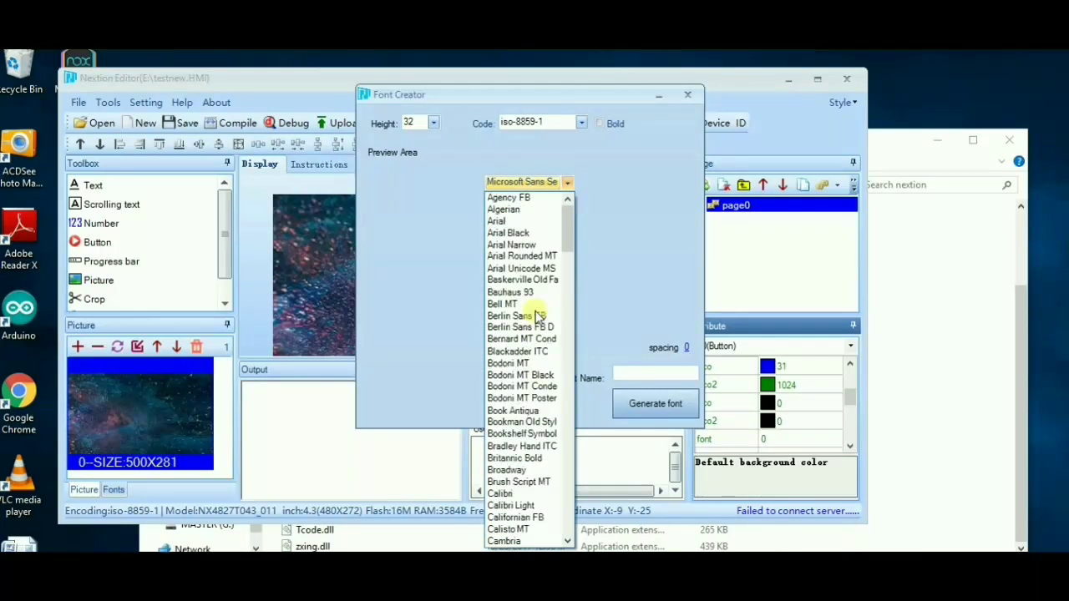
{"action": "left_click", "coordinate": [523, 245]}
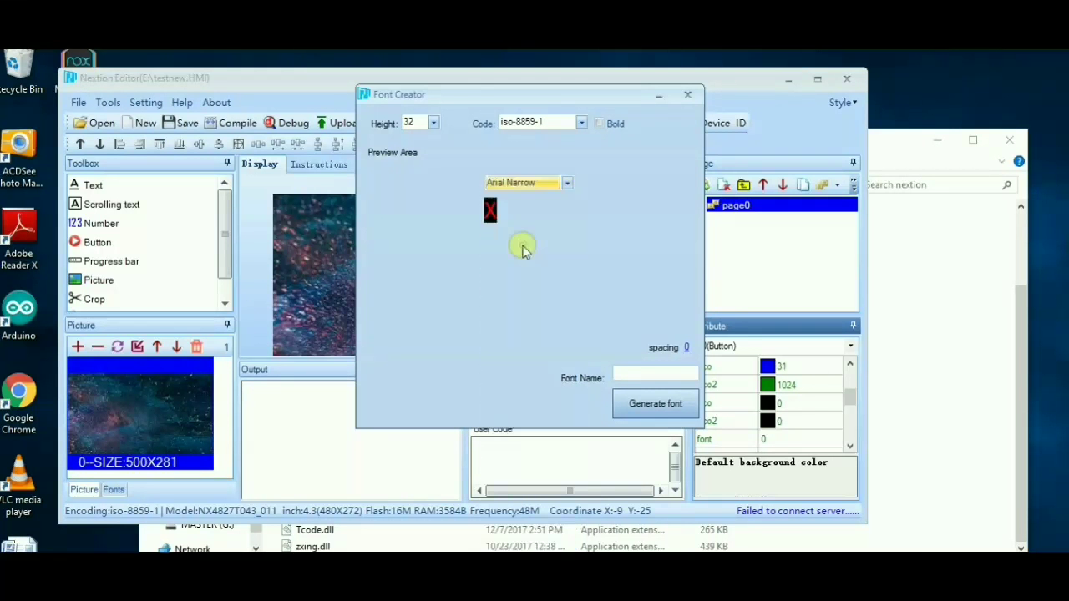
Set the new font's height to 24 and name it "font".
{"action": "left_click", "coordinate": [429, 123]}
{"action": "scroll", "coordinate": [415, 158], "scroll_direction": "up", "scroll_amount": 1}
{"action": "left_click", "coordinate": [406, 148]}
{"action": "left_click", "coordinate": [634, 420]}
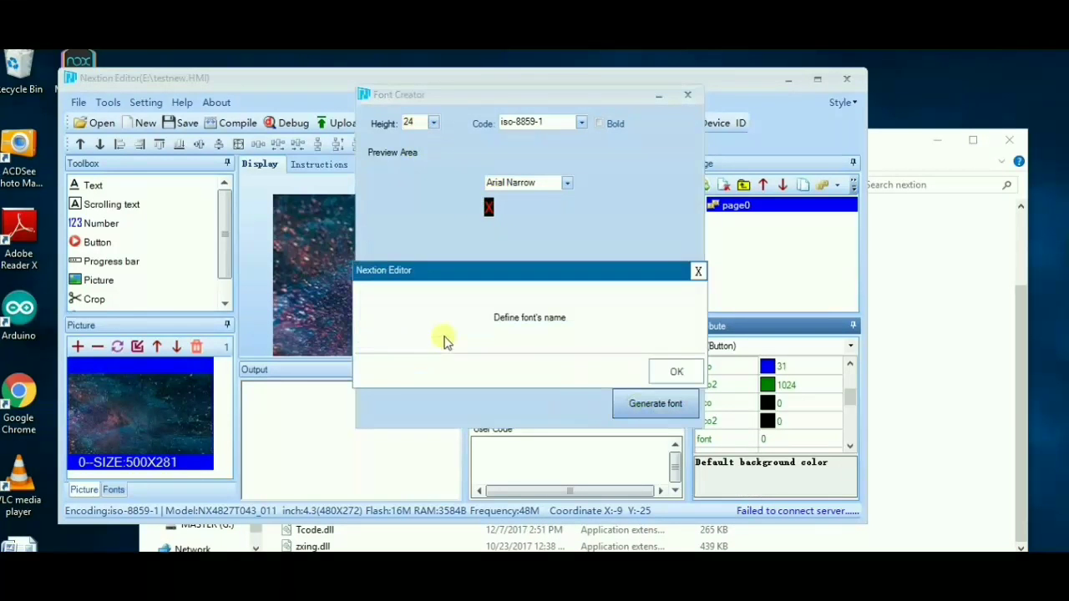
{"action": "left_click", "coordinate": [668, 373]}
{"action": "left_click", "coordinate": [647, 374]}
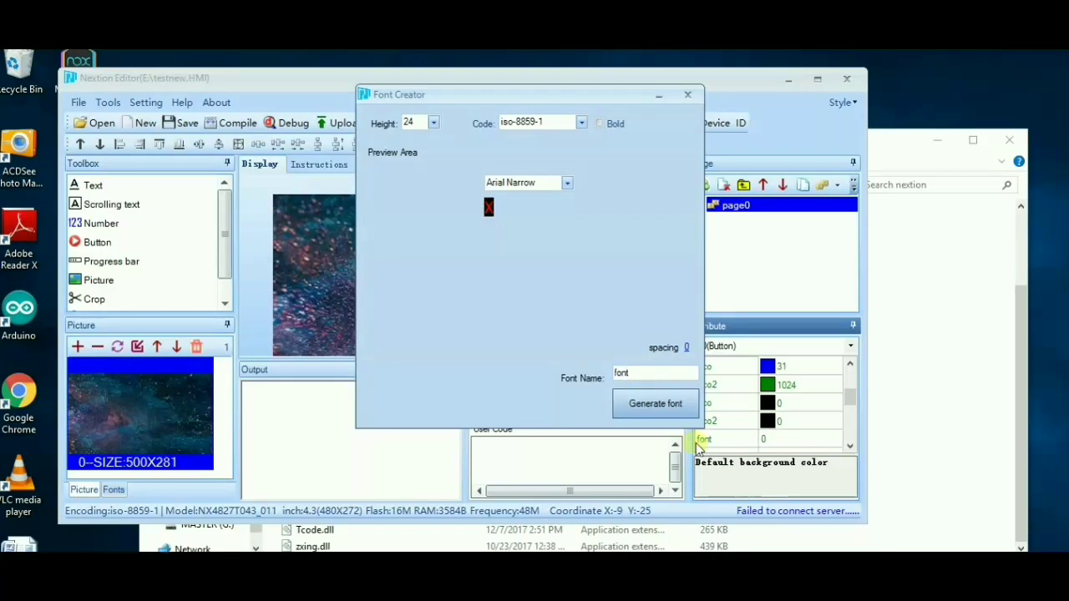
Generate the font as font.zi in the Pictures folder, replacing the existing file, and add it to the project's fonts.
{"action": "left_click", "coordinate": [645, 401]}
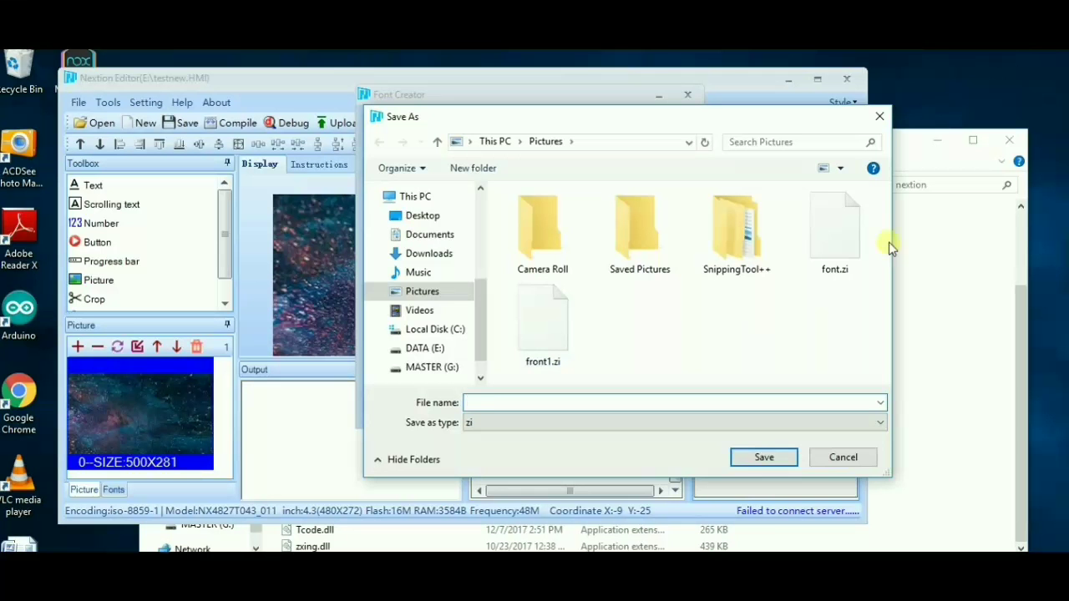
{"action": "left_click", "coordinate": [831, 240]}
{"action": "left_click", "coordinate": [742, 459]}
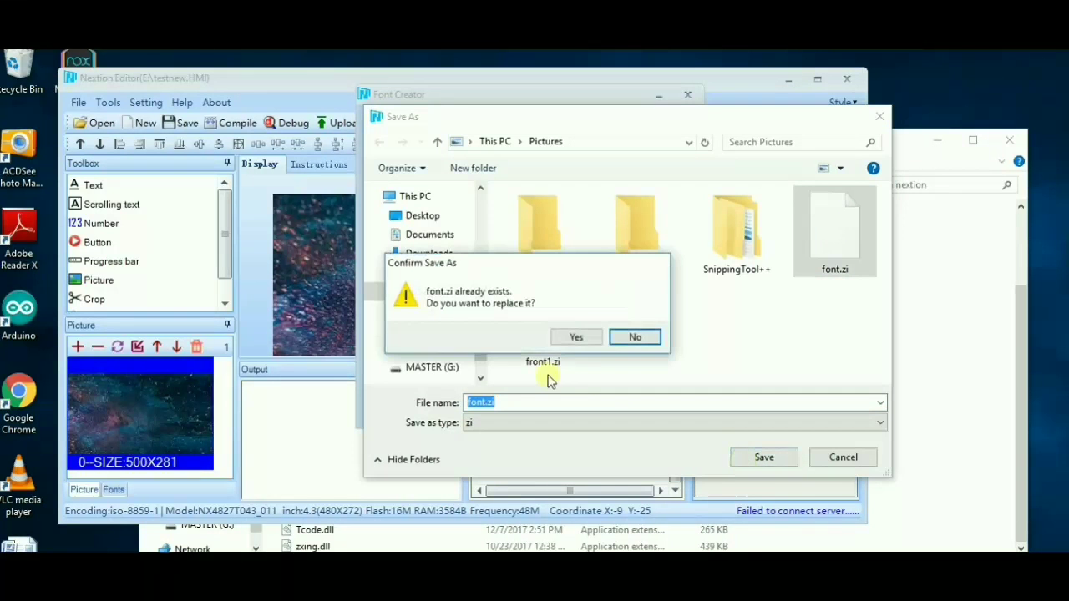
{"action": "left_click", "coordinate": [574, 339]}
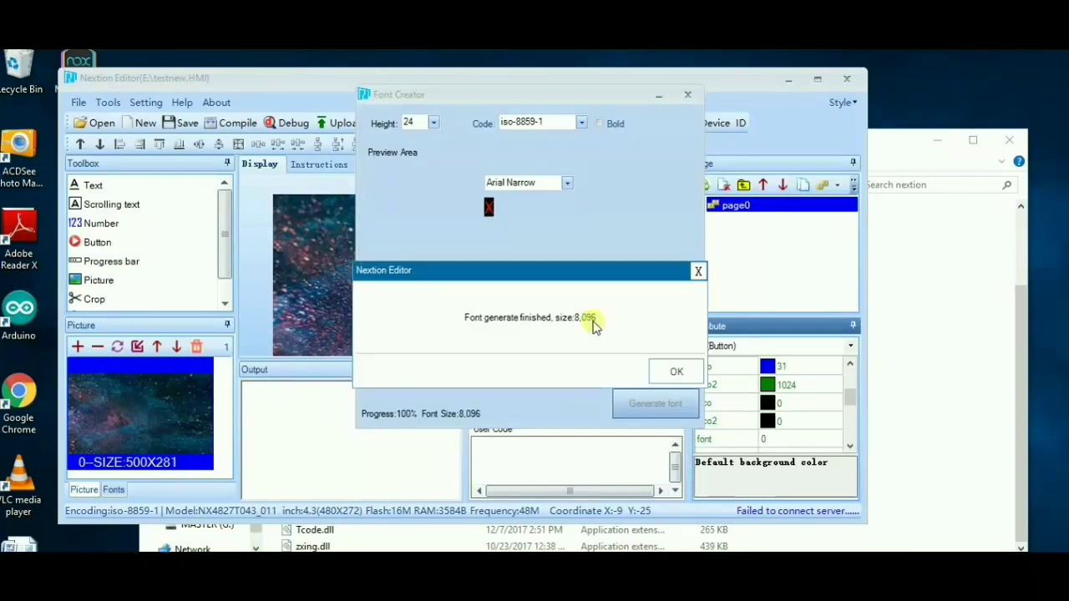
{"action": "left_click", "coordinate": [674, 373]}
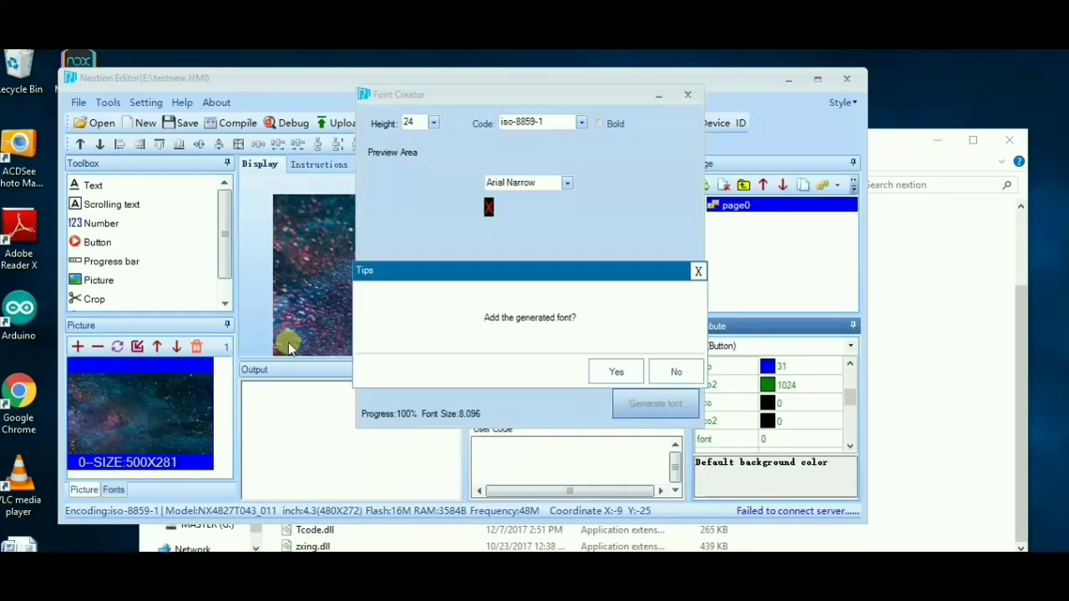
{"action": "left_click", "coordinate": [606, 373]}
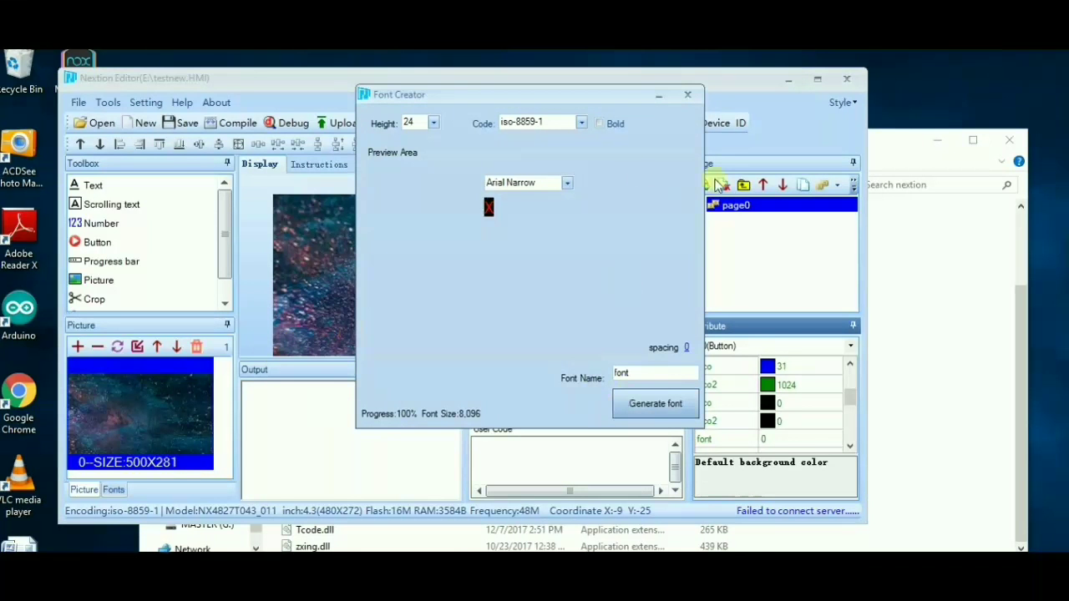
{"action": "left_click", "coordinate": [689, 95]}
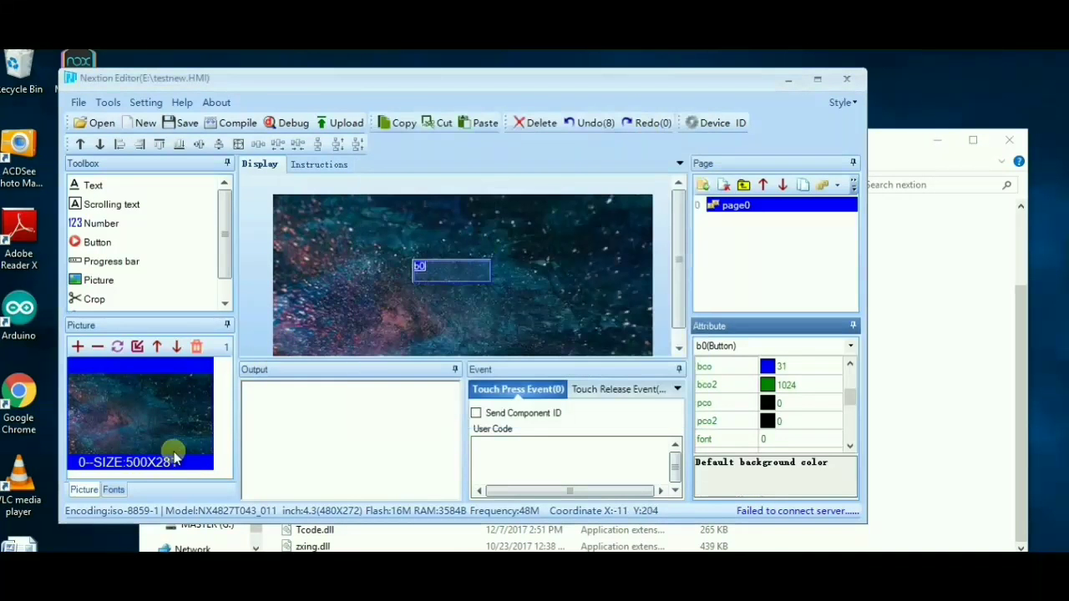
{"action": "left_click", "coordinate": [112, 490]}
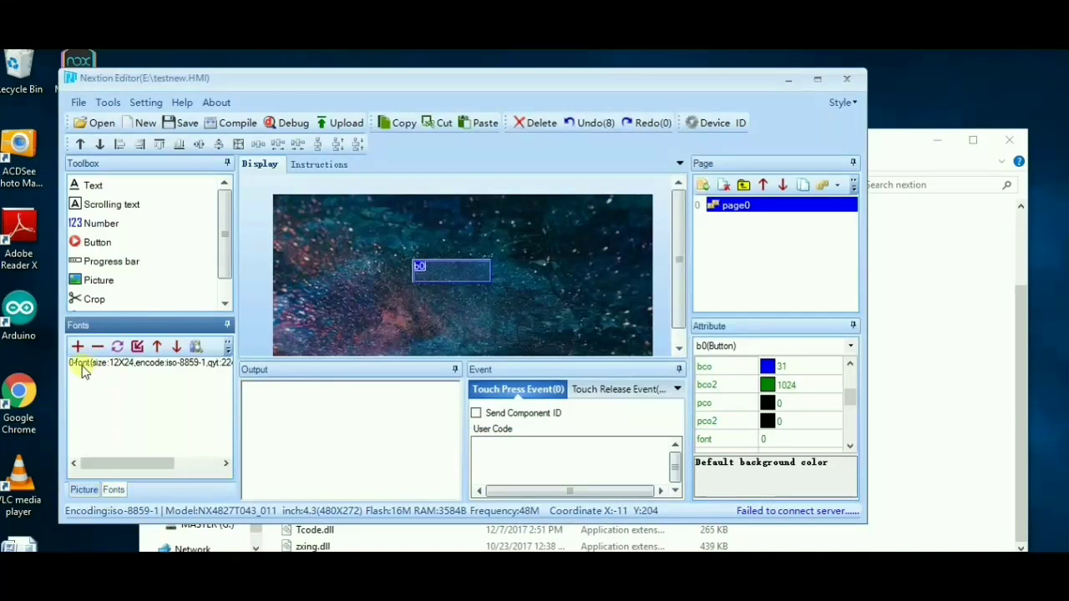
Set the width of button b0 to 200 and move the button left so it sits near the page's horizontal centre.
{"action": "left_click", "coordinate": [437, 270]}
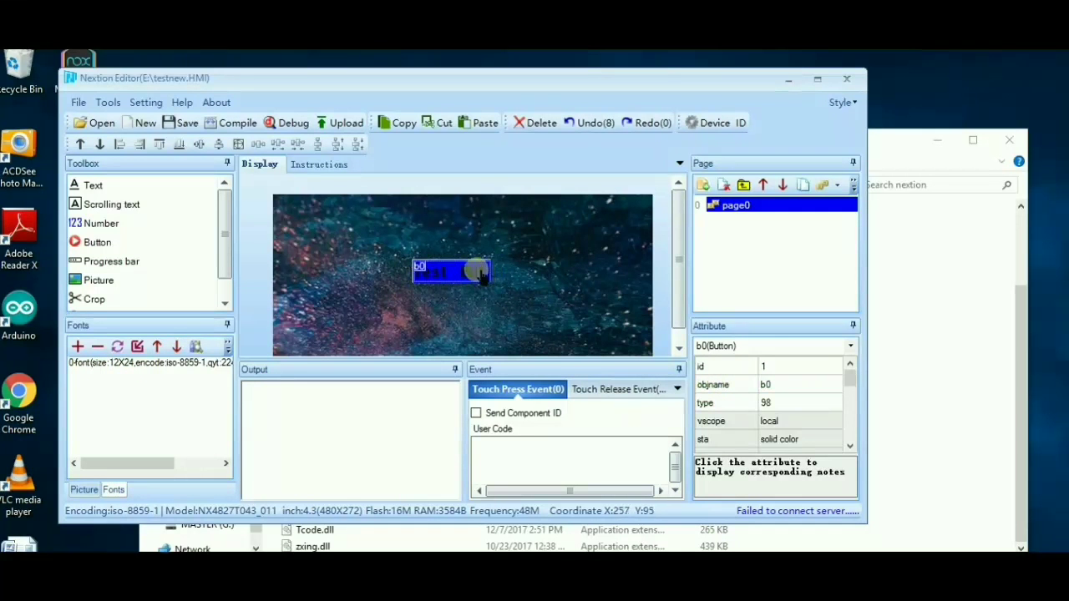
{"action": "left_click_drag", "start_coordinate": [853, 386], "coordinate": [849, 428]}
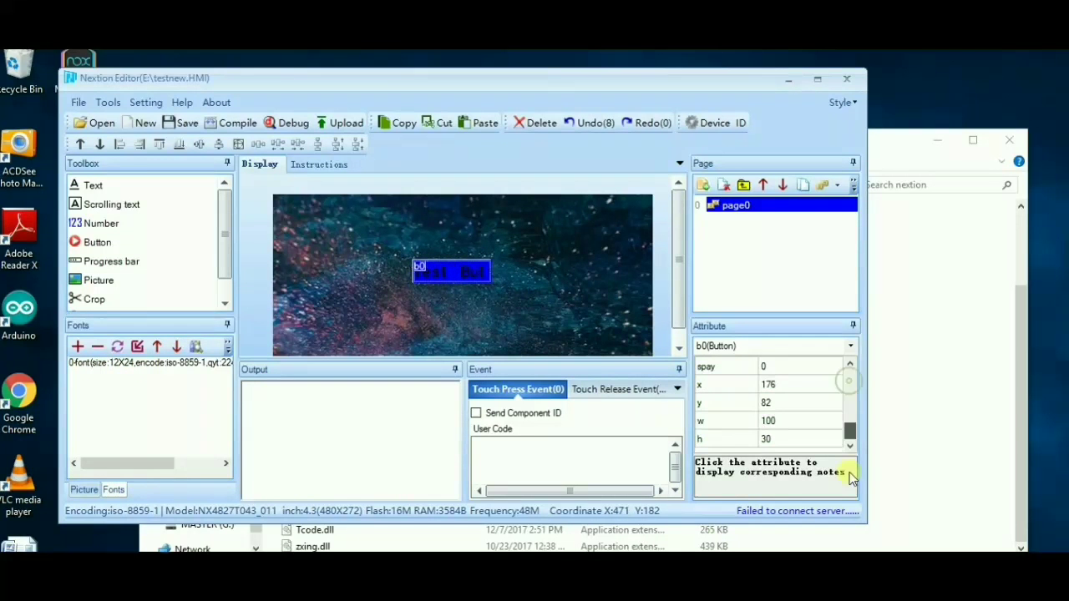
{"action": "left_click", "coordinate": [790, 428]}
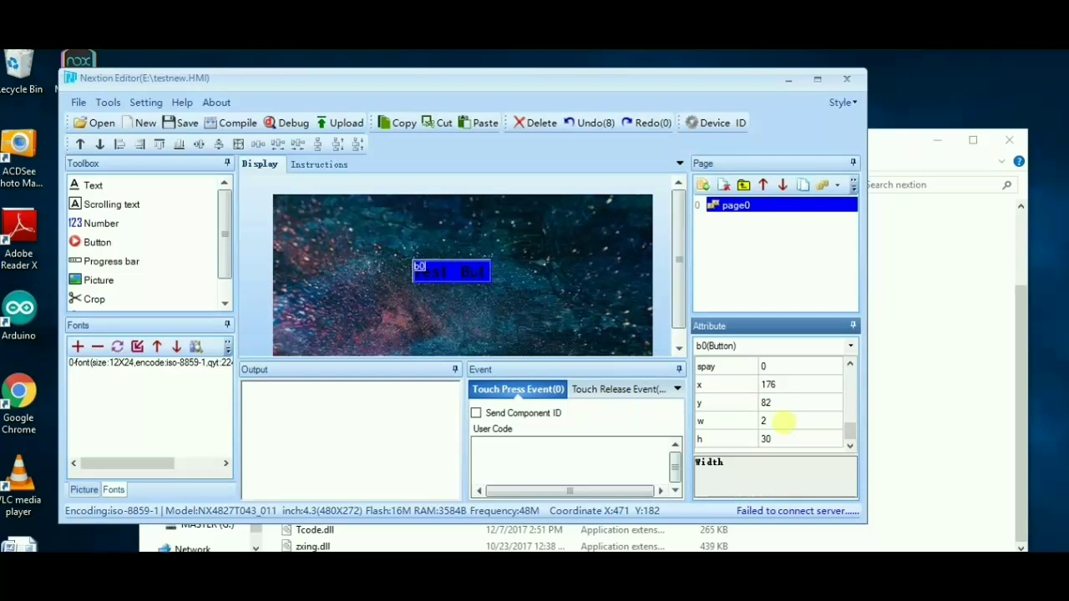
{"action": "type", "text": "200"}
{"action": "key", "text": "Return"}
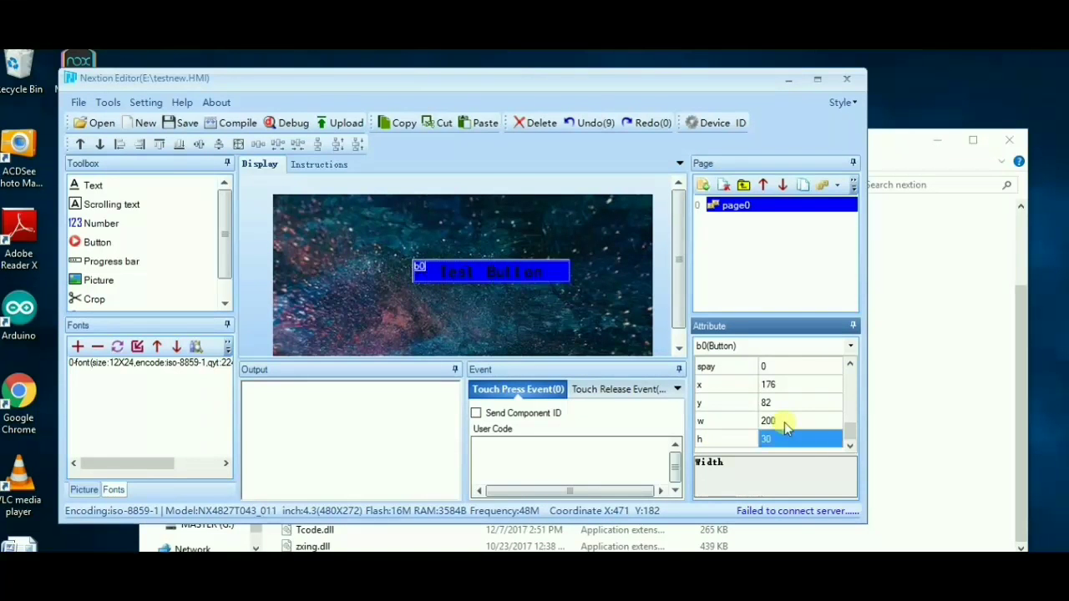
{"action": "left_click", "coordinate": [639, 292]}
{"action": "left_click_drag", "start_coordinate": [513, 275], "coordinate": [488, 296]}
Set the default font color (pco) of button b0 to red and move the button up toward the page's upper edge.
{"action": "scroll", "coordinate": [764, 391], "scroll_direction": "down", "scroll_amount": 3}
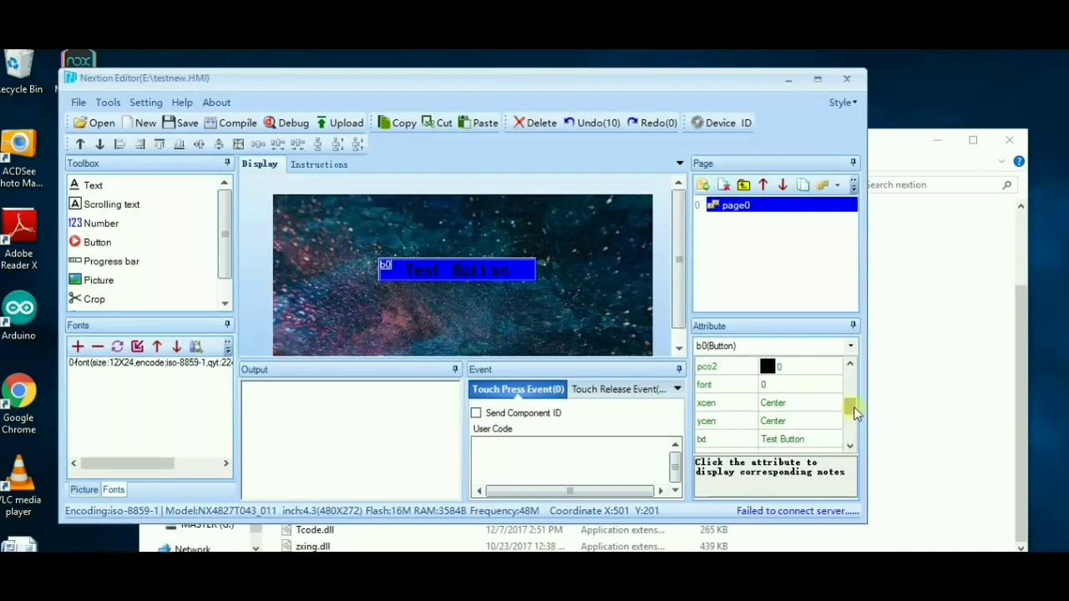
{"action": "left_click_drag", "start_coordinate": [854, 407], "coordinate": [854, 403]}
{"action": "left_click", "coordinate": [796, 387]}
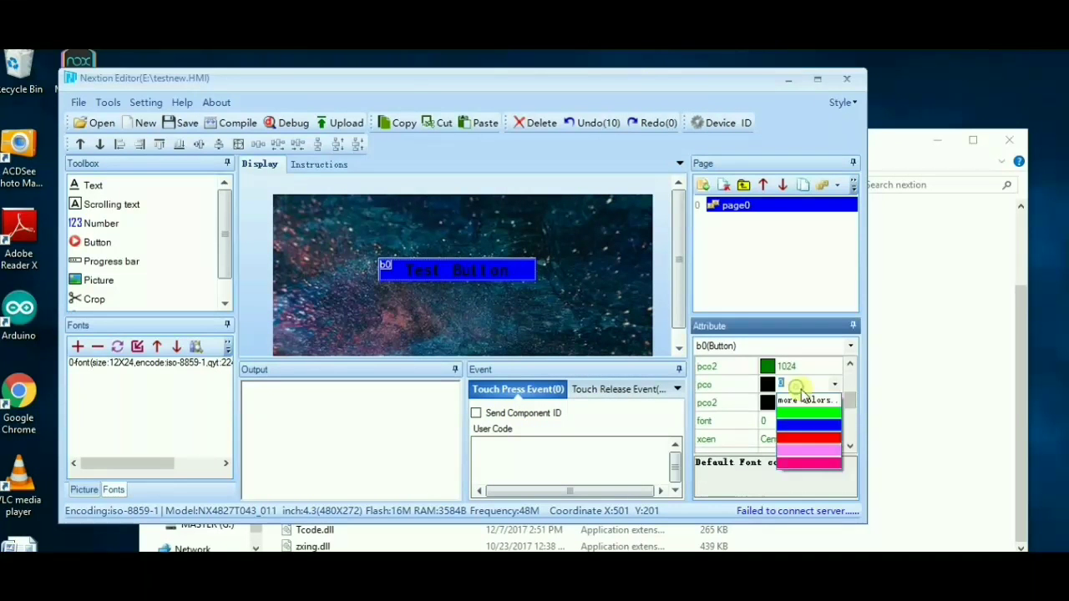
{"action": "left_click", "coordinate": [810, 434]}
{"action": "left_click", "coordinate": [504, 303]}
{"action": "left_click_drag", "start_coordinate": [432, 275], "coordinate": [432, 237]}
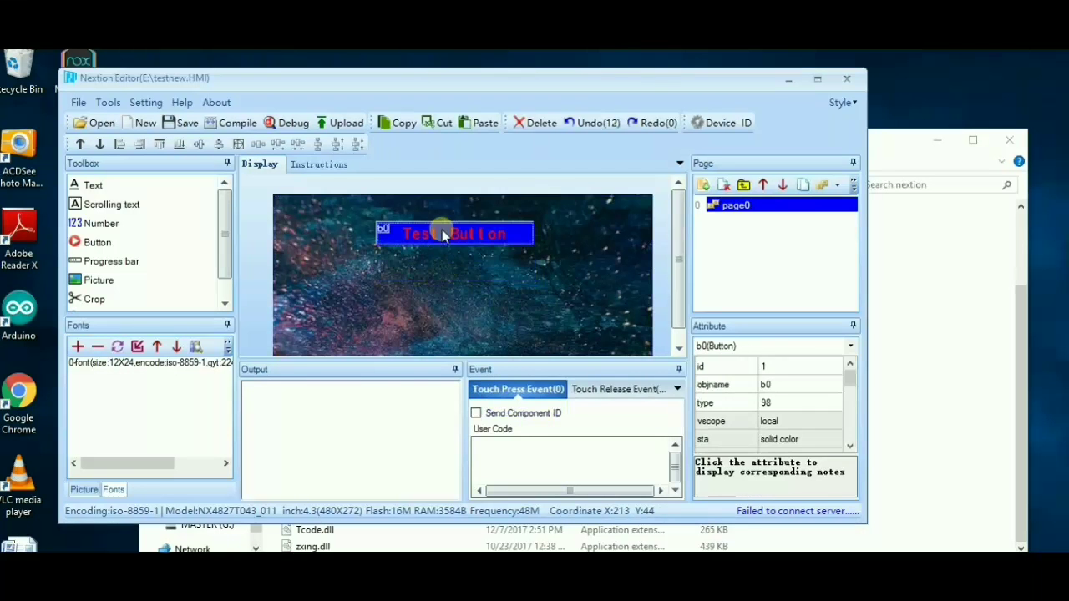
Add a second button to page0 and place it centred below the Test Button.
{"action": "left_click", "coordinate": [88, 244]}
{"action": "left_click_drag", "start_coordinate": [336, 208], "coordinate": [483, 279]}
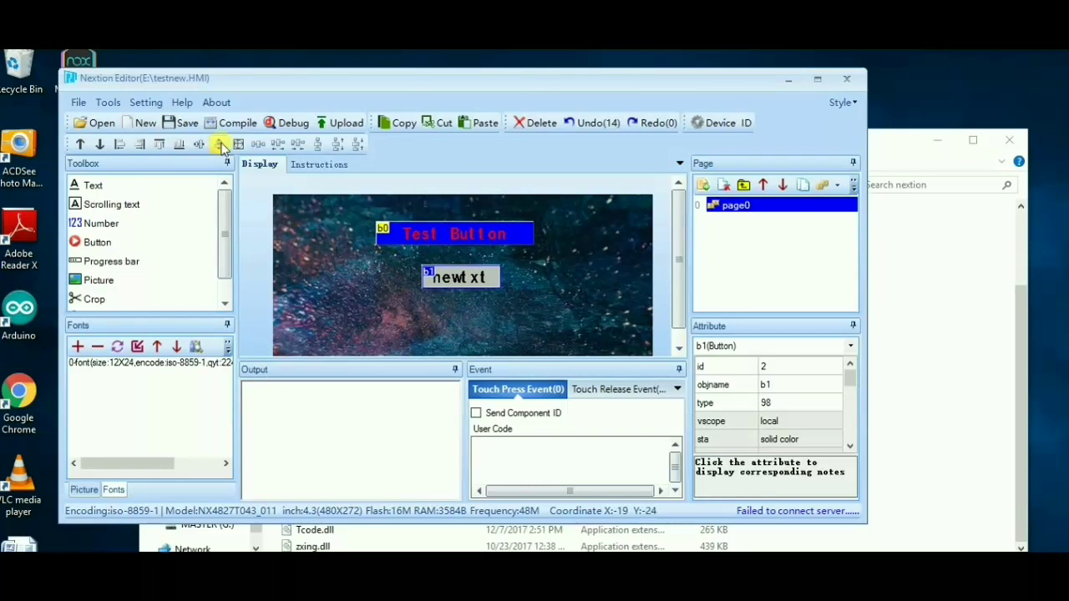
{"action": "left_click", "coordinate": [145, 102]}
{"action": "left_click", "coordinate": [145, 102]}
{"action": "left_click", "coordinate": [683, 219]}
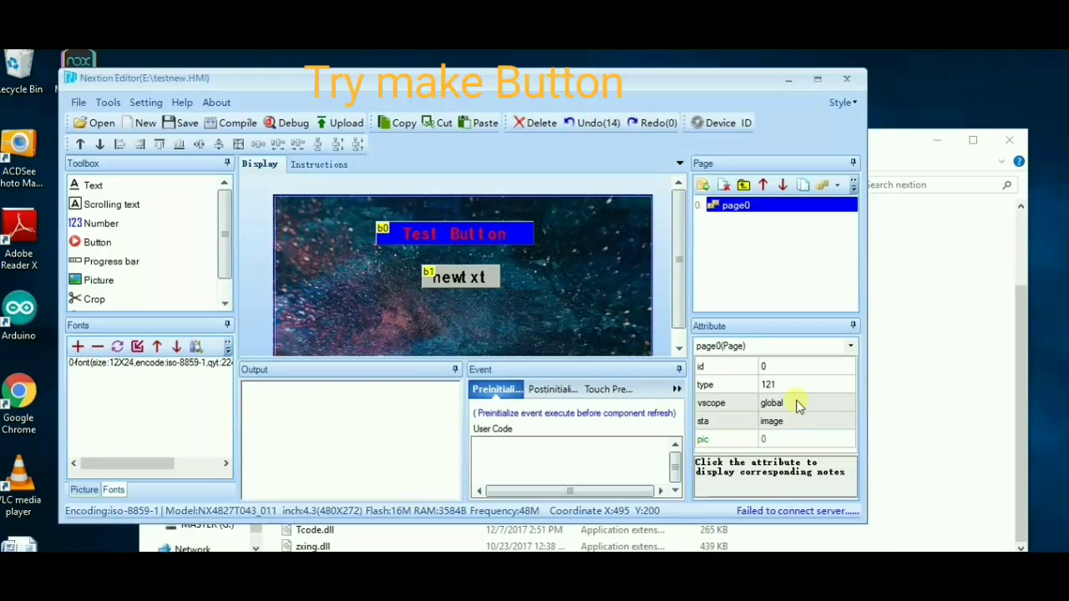
Add page1 to the project and place a scrolling text component near the middle of it.
{"action": "left_click", "coordinate": [702, 183]}
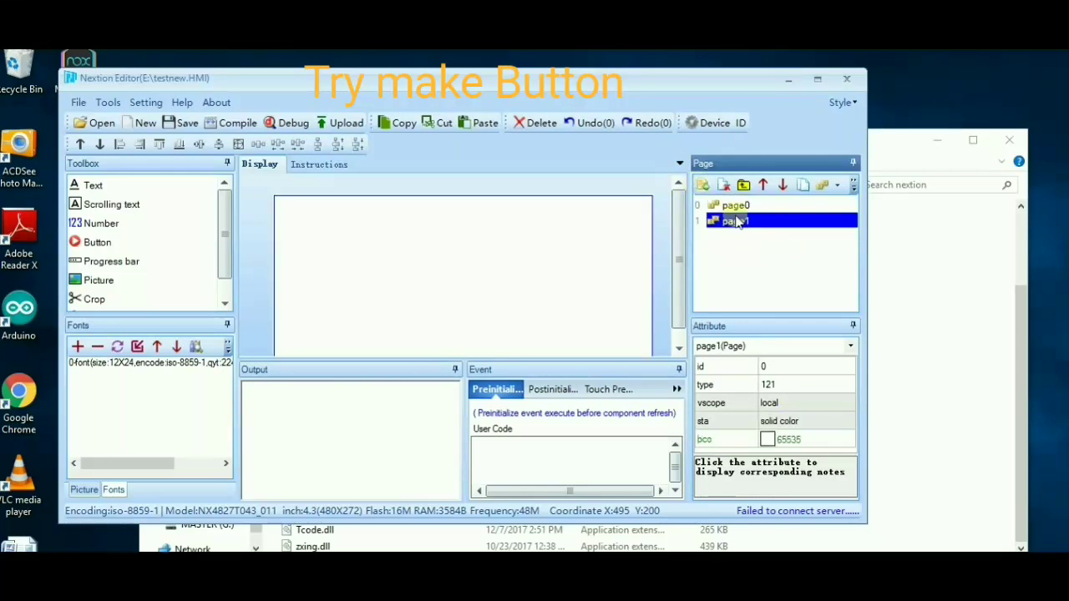
{"action": "left_click", "coordinate": [150, 366]}
{"action": "left_click", "coordinate": [735, 207]}
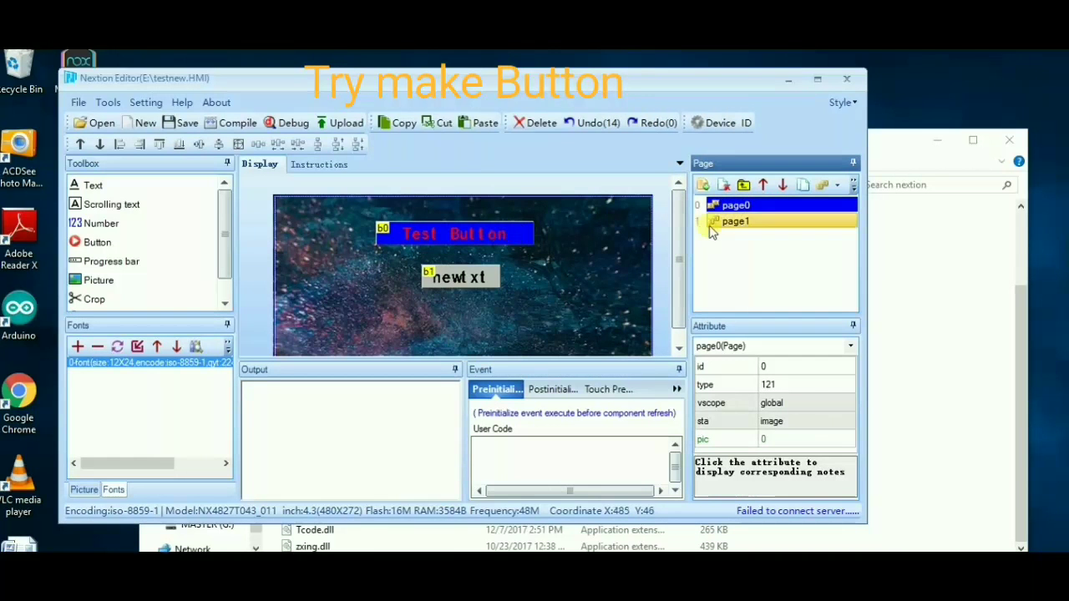
{"action": "left_click", "coordinate": [711, 223]}
{"action": "left_click", "coordinate": [117, 206]}
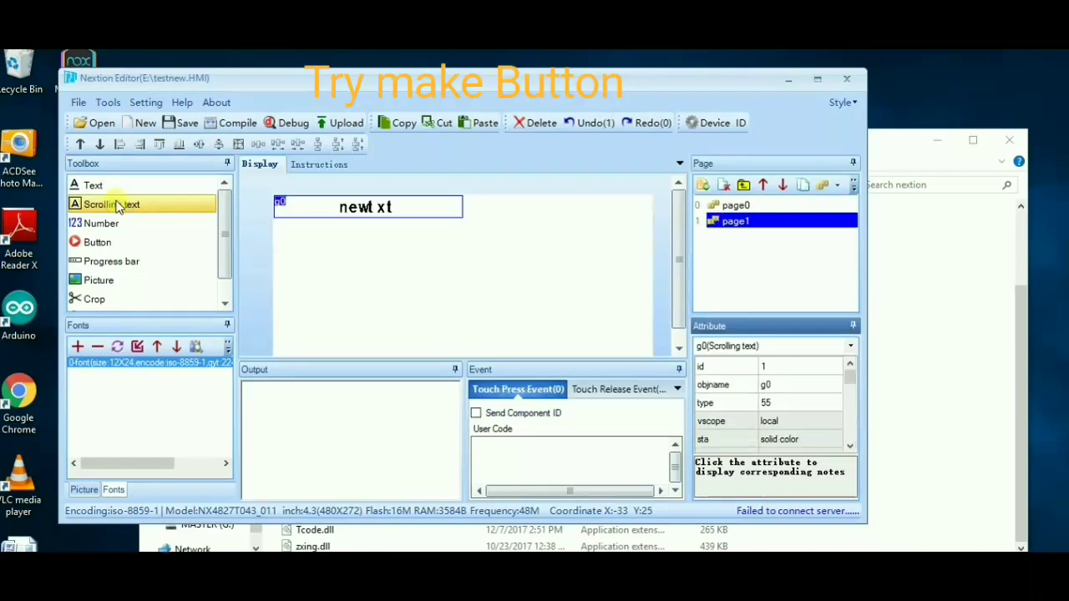
{"action": "left_click_drag", "start_coordinate": [359, 210], "coordinate": [442, 269]}
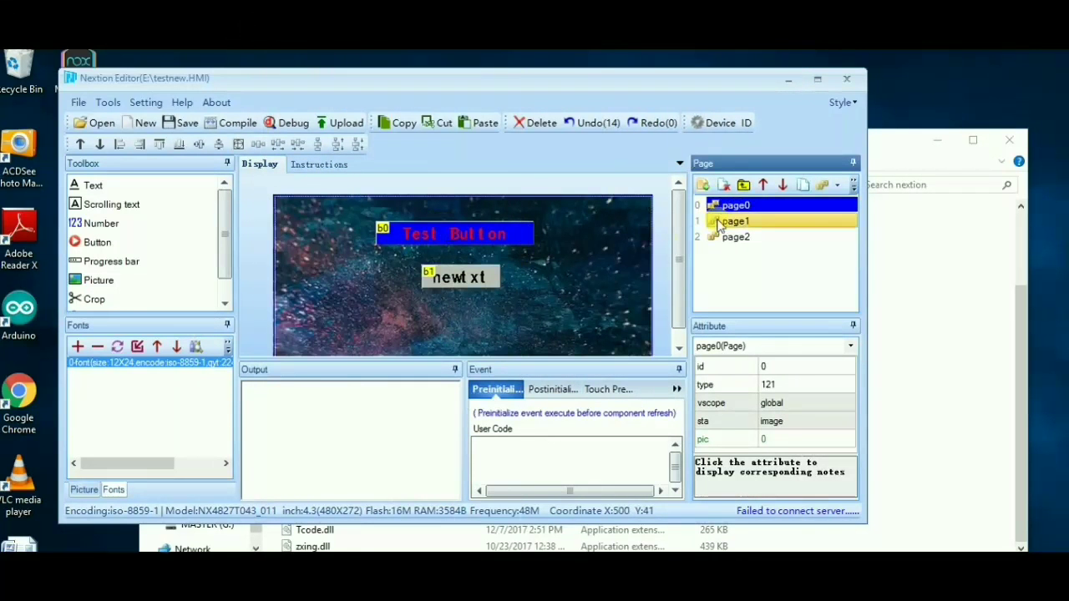
Give the Test Button (b0) on page0 the touch press event code "page page1".
{"action": "left_click", "coordinate": [491, 237]}
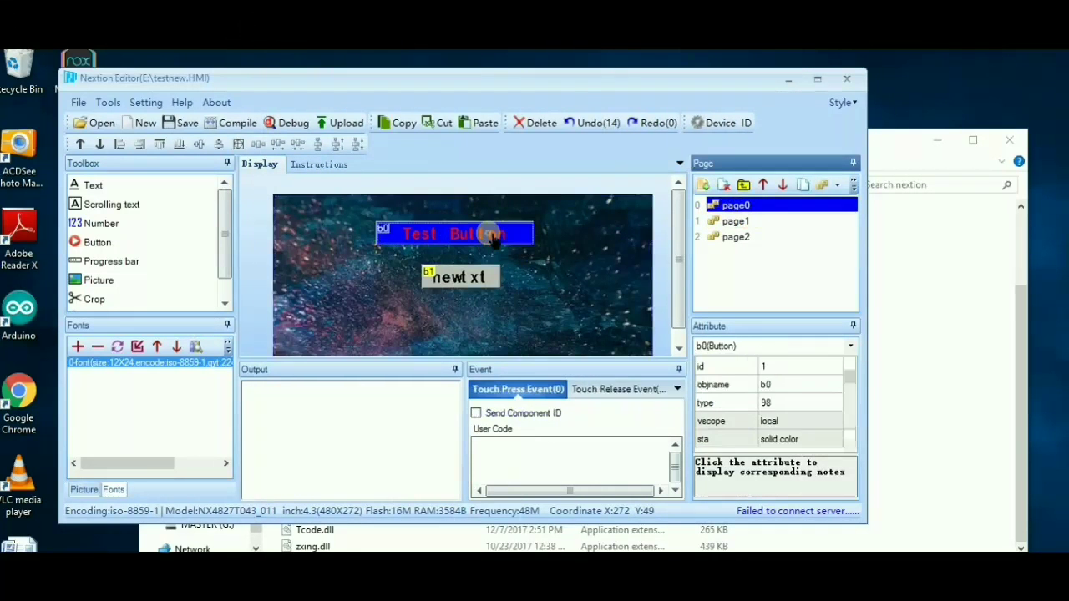
{"action": "left_click", "coordinate": [498, 465]}
{"action": "type", "text": "page"}
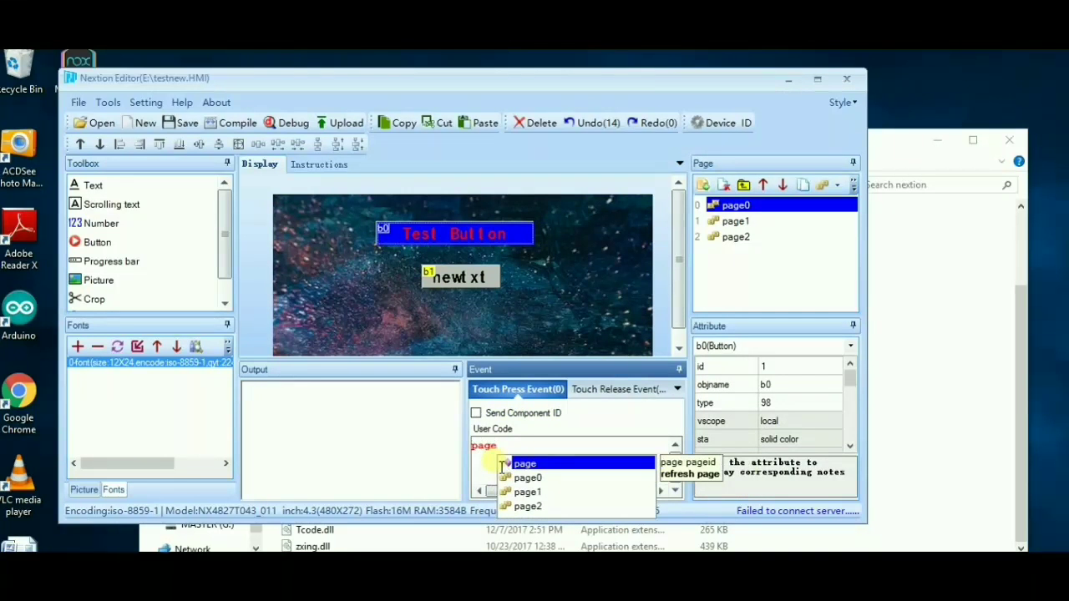
{"action": "type", "text": " pagw"}
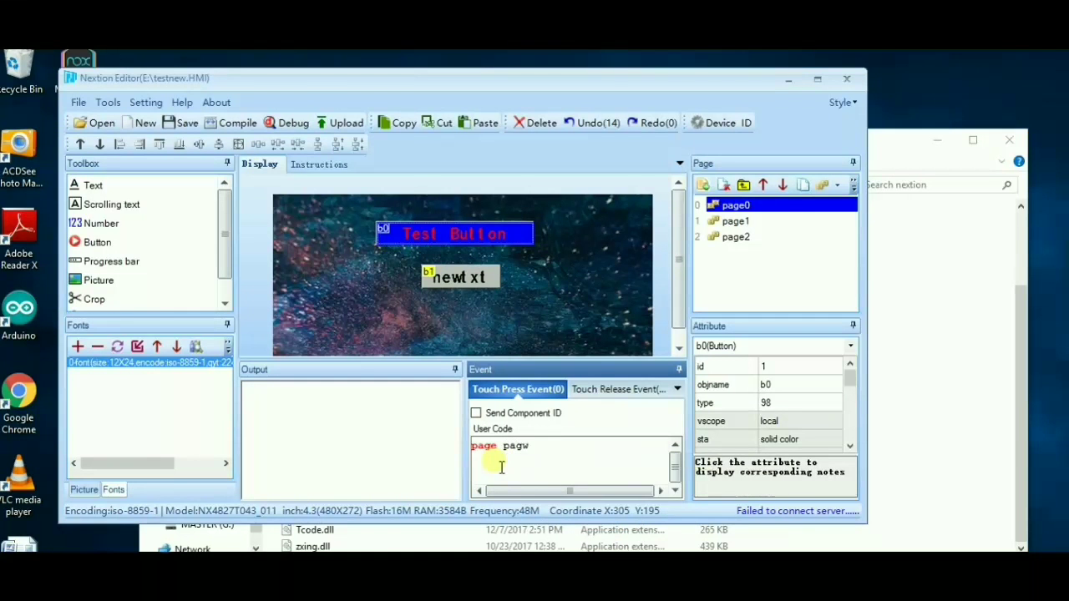
{"action": "key", "text": "BackSpace"}
{"action": "type", "text": "e"}
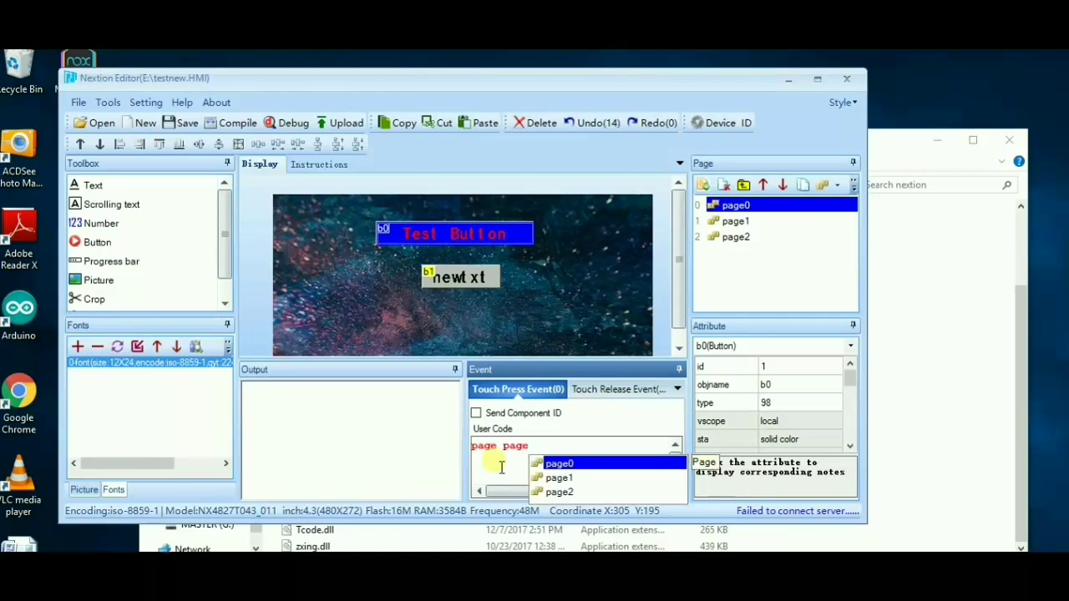
{"action": "key", "text": "Down"}
{"action": "key", "text": "Return"}
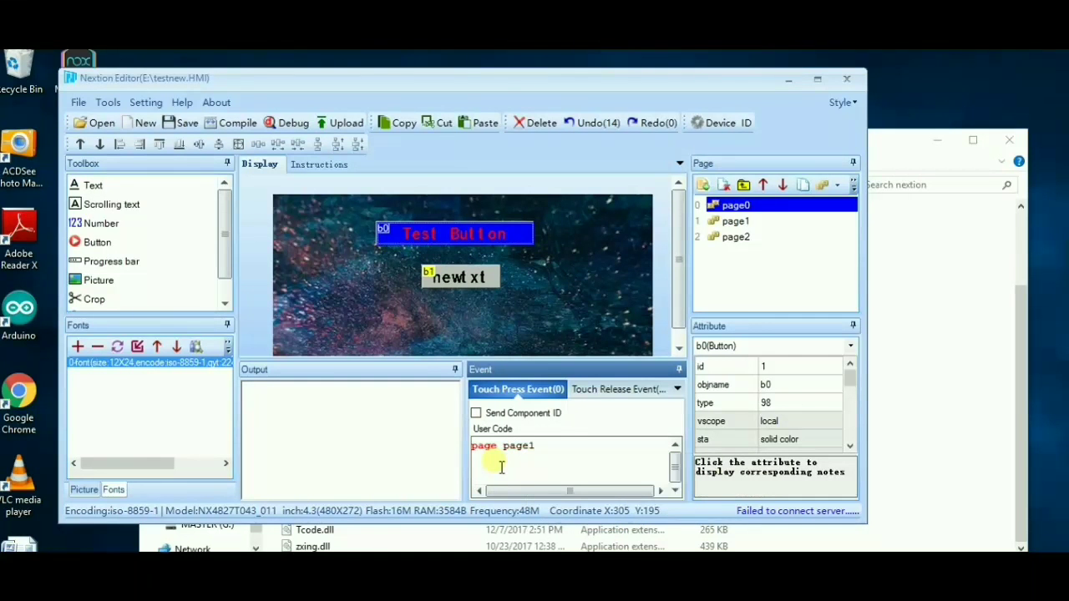
Give the second button (b1) on page0 the touch press event code "page page2".
{"action": "left_click", "coordinate": [475, 279]}
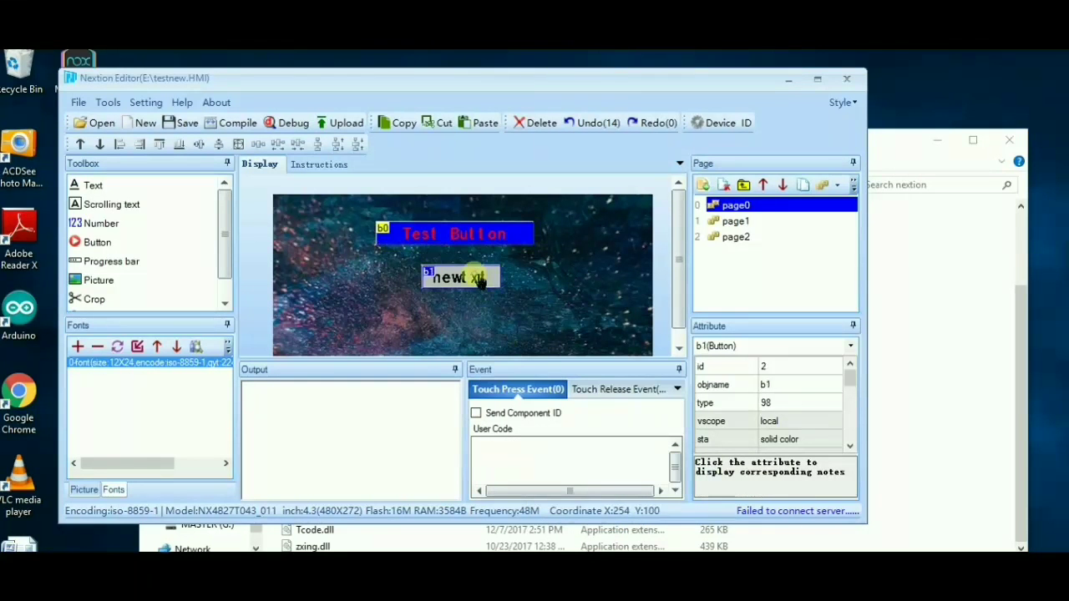
{"action": "left_click", "coordinate": [515, 463]}
{"action": "type", "text": "p"}
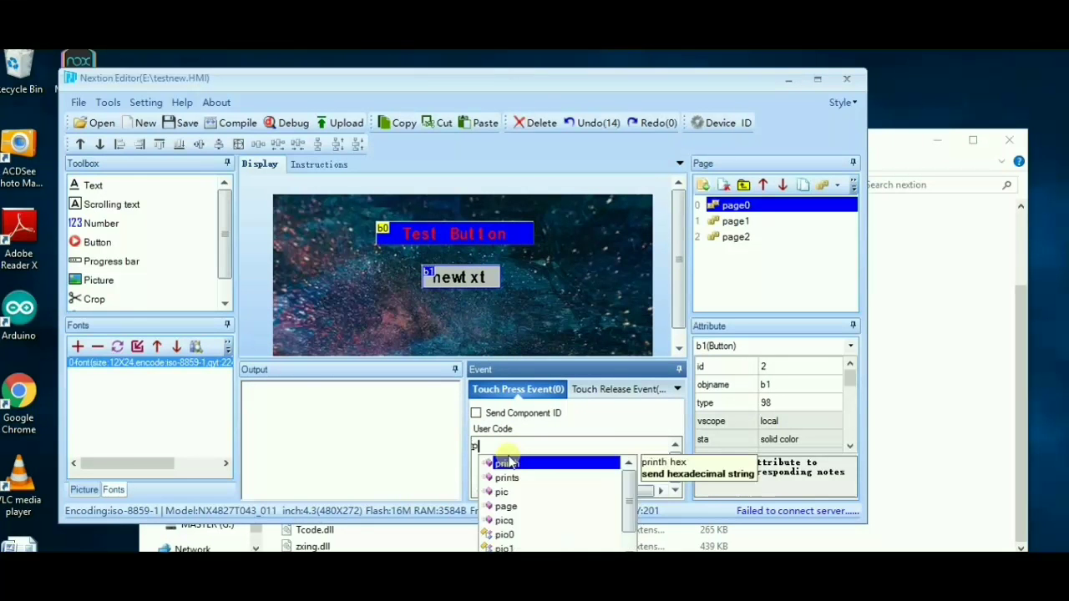
{"action": "type", "text": "age"}
{"action": "key", "text": "Down"}
{"action": "key", "text": "Down"}
{"action": "key", "text": "Return"}
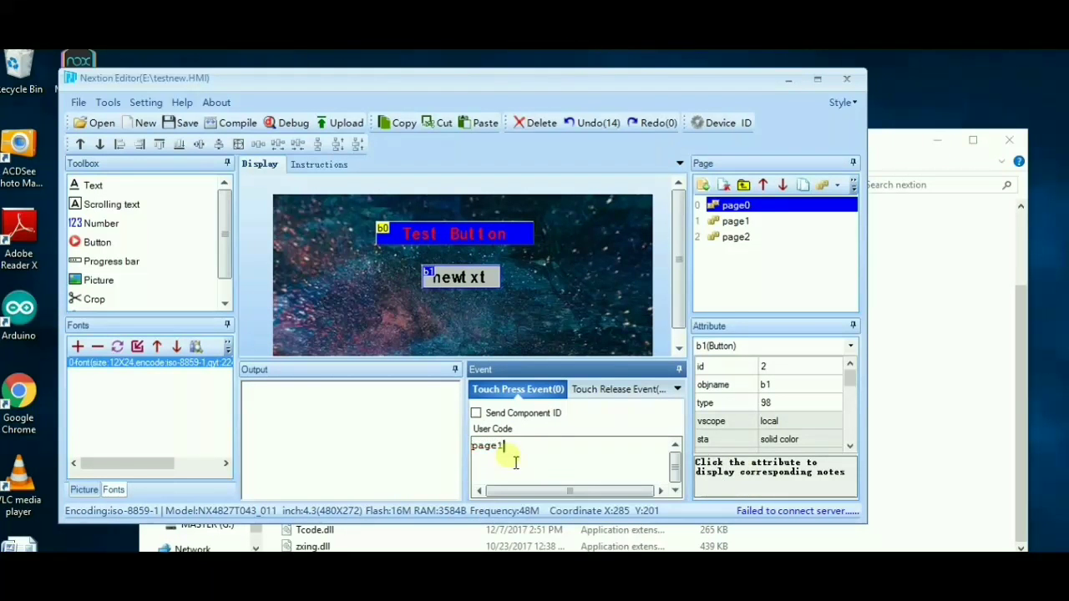
{"action": "key", "text": "BackSpace"}
{"action": "type", "text": "pa"}
{"action": "key", "text": "Down"}
{"action": "key", "text": "Down"}
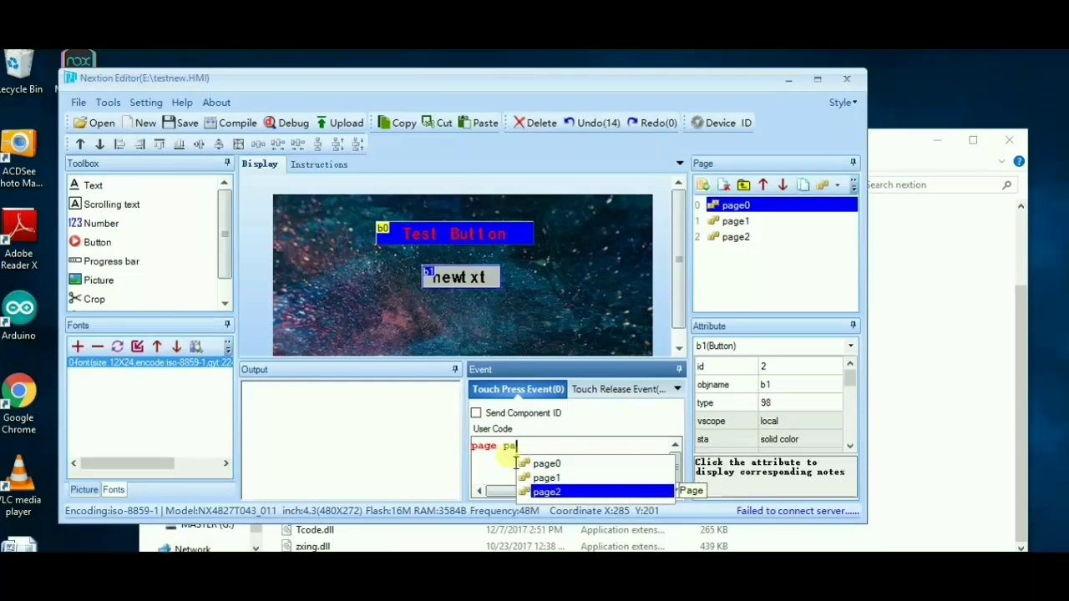
{"action": "key", "text": "Return"}
Give the scrolling text g0 on page1 the touch press event code "page page0".
{"action": "left_click", "coordinate": [752, 222]}
{"action": "left_click", "coordinate": [478, 259]}
{"action": "left_click", "coordinate": [511, 455]}
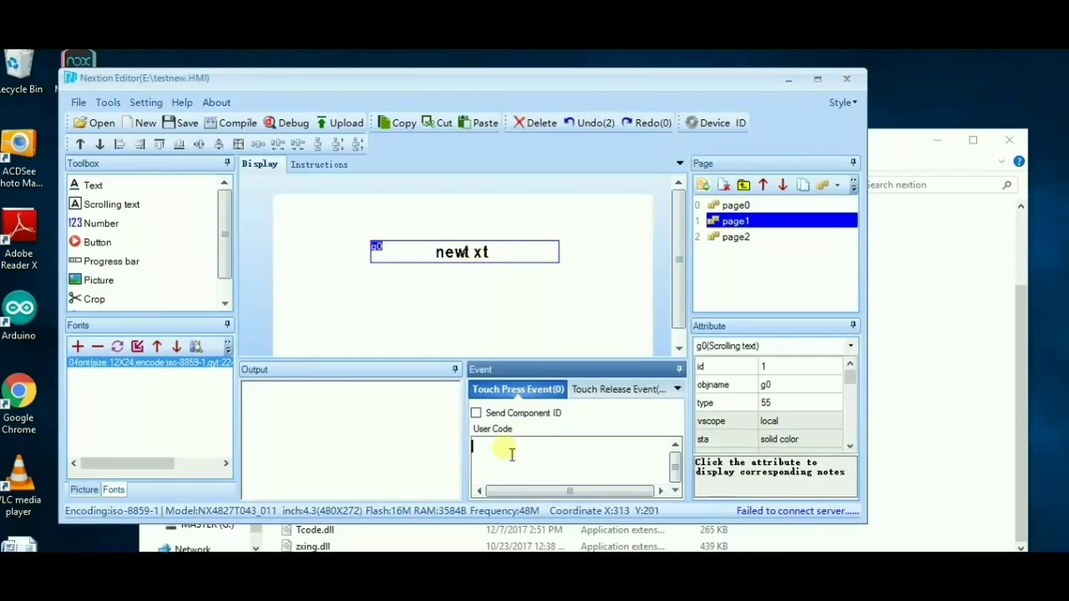
{"action": "type", "text": "p"}
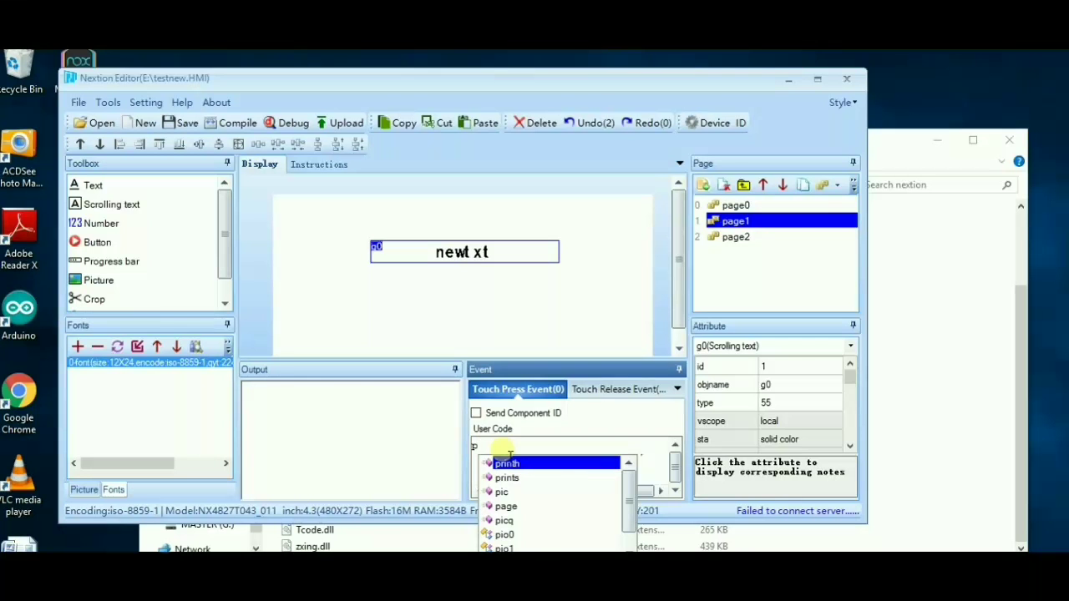
{"action": "type", "text": "a"}
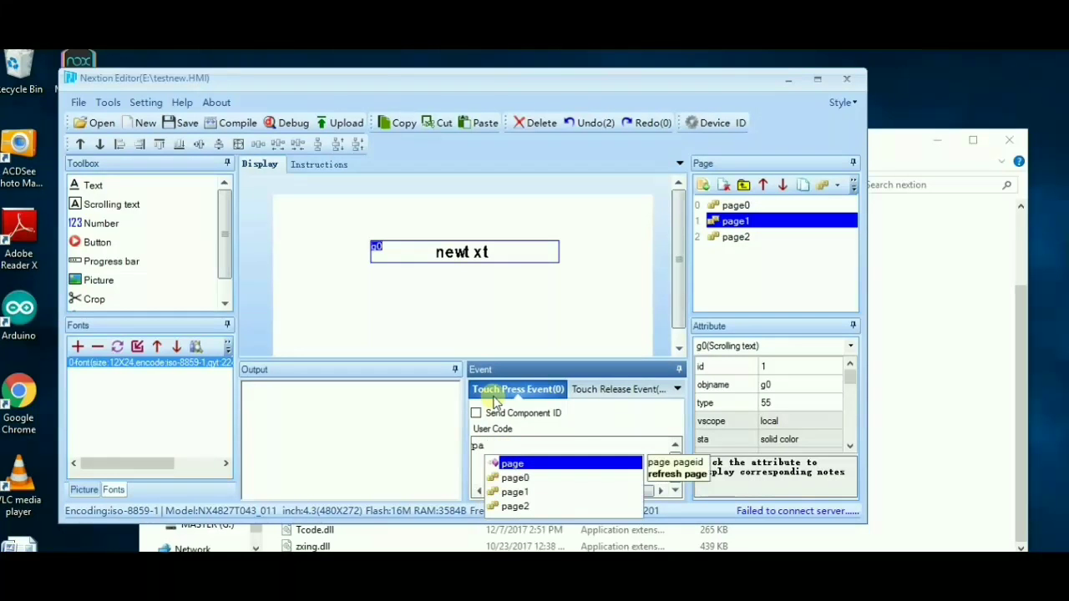
{"action": "key", "text": "Return"}
{"action": "type", "text": "page0"}
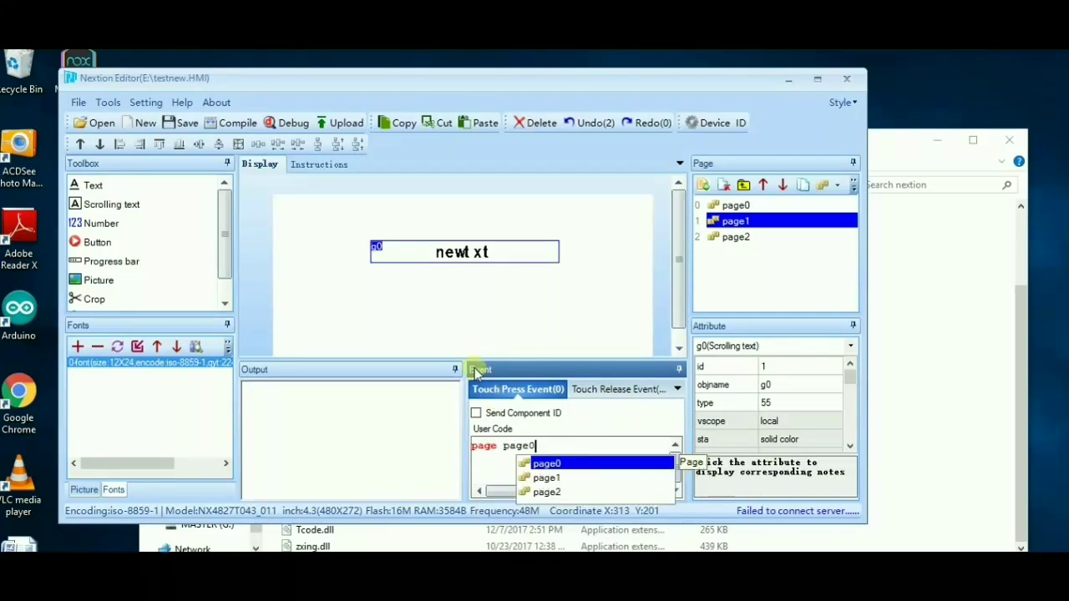
{"action": "key", "text": "Return"}
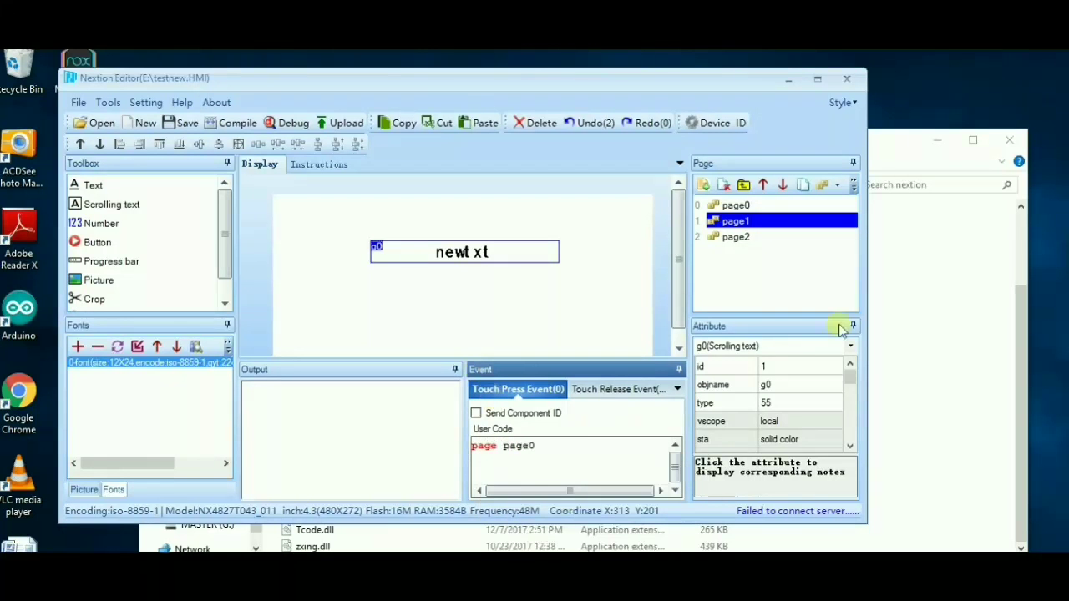
Add a button to page2 and place it near the page's horizontal centre in the upper part.
{"action": "left_click", "coordinate": [751, 237]}
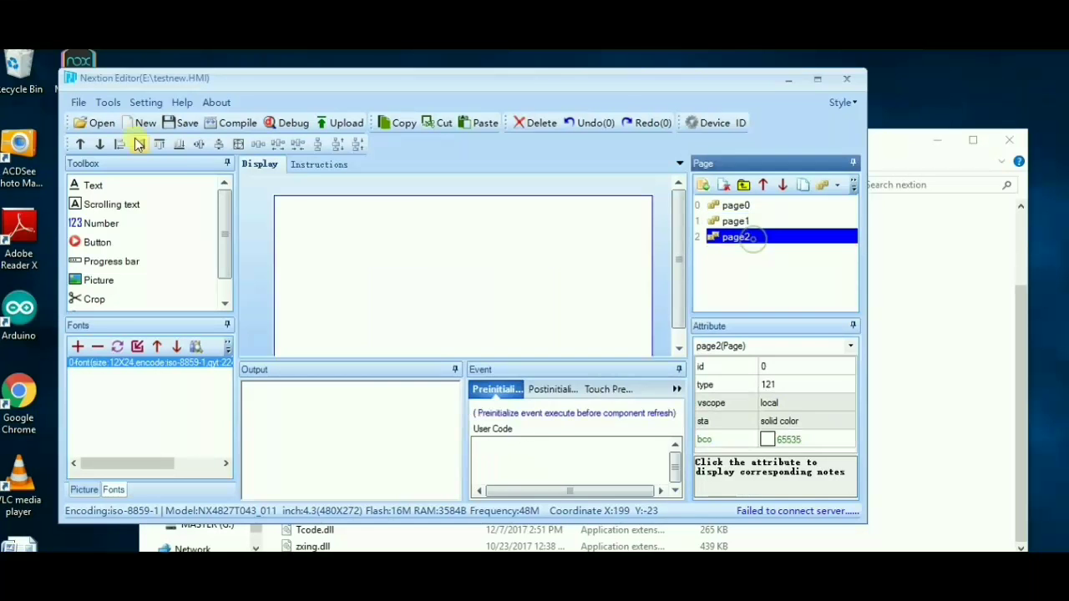
{"action": "left_click", "coordinate": [97, 242]}
{"action": "left_click_drag", "start_coordinate": [334, 209], "coordinate": [509, 253]}
Give the button b0 on page2 the touch press event code "page page0".
{"action": "left_click", "coordinate": [502, 460]}
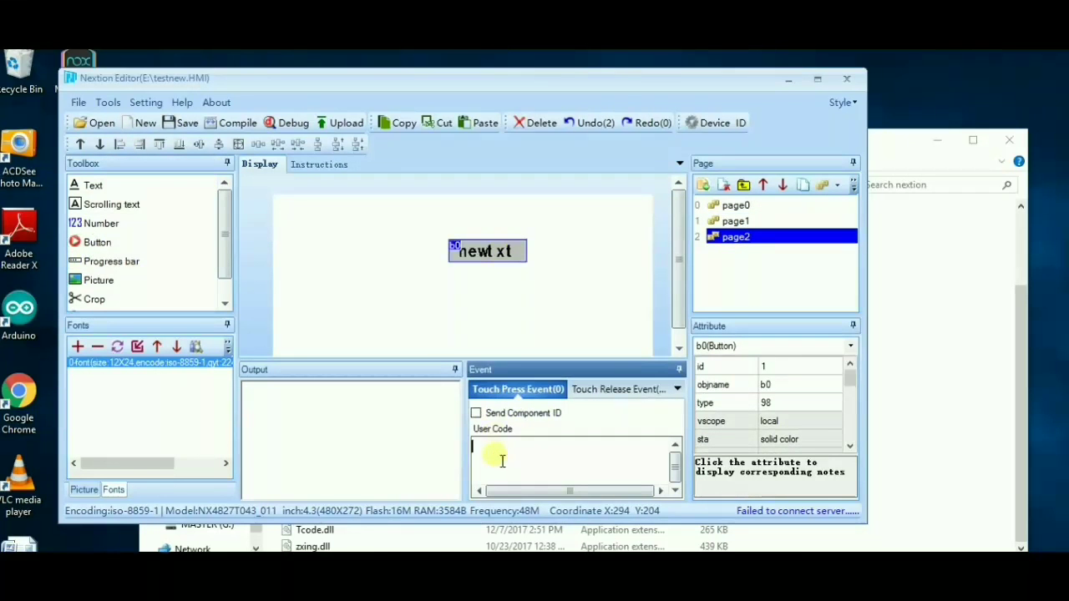
{"action": "type", "text": "p"}
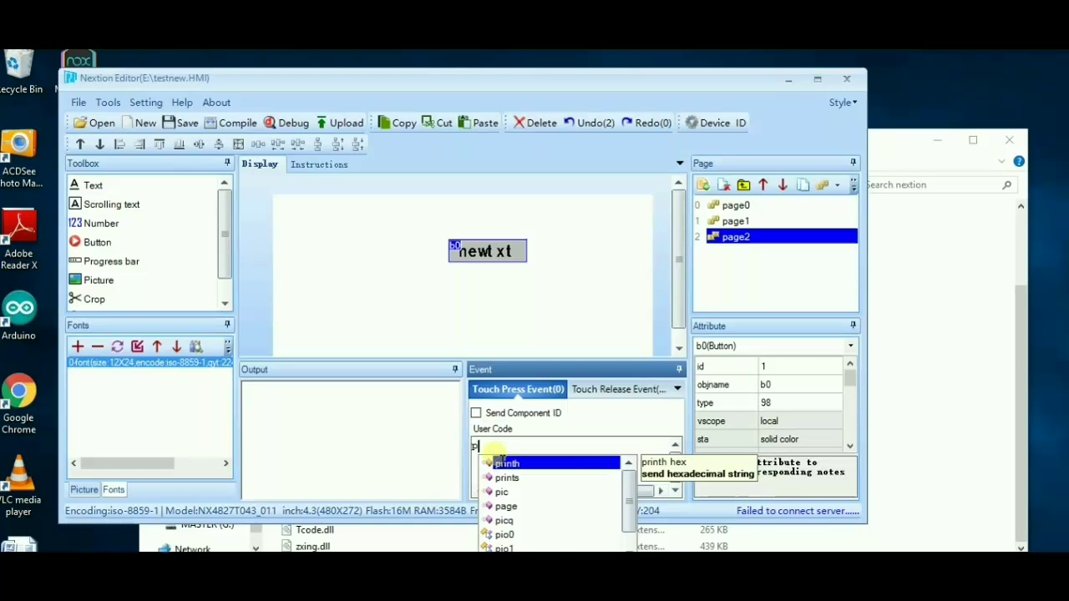
{"action": "type", "text": "age"}
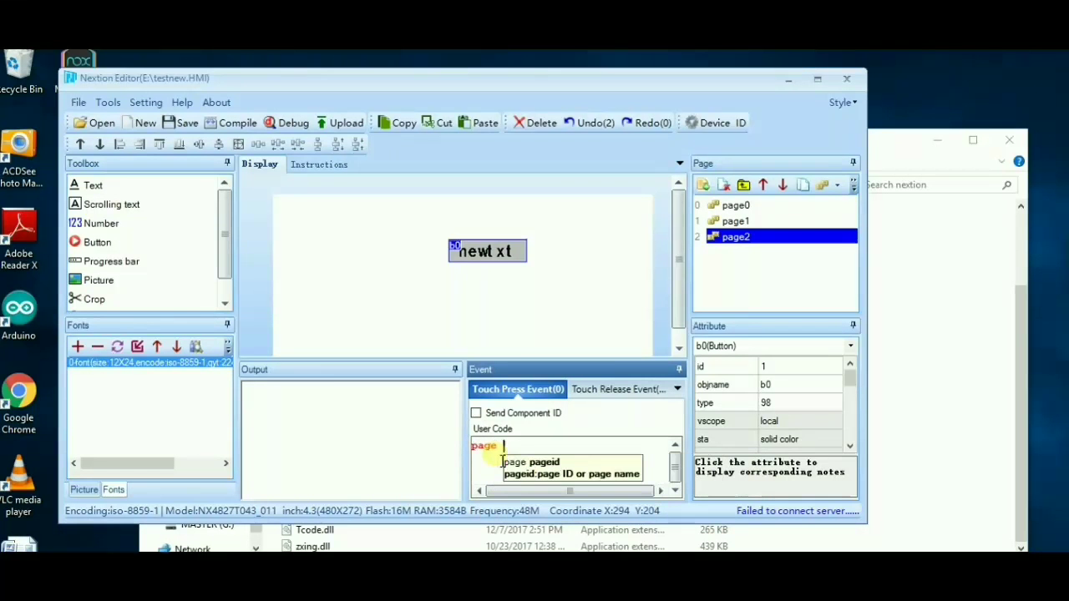
{"action": "type", "text": " pa"}
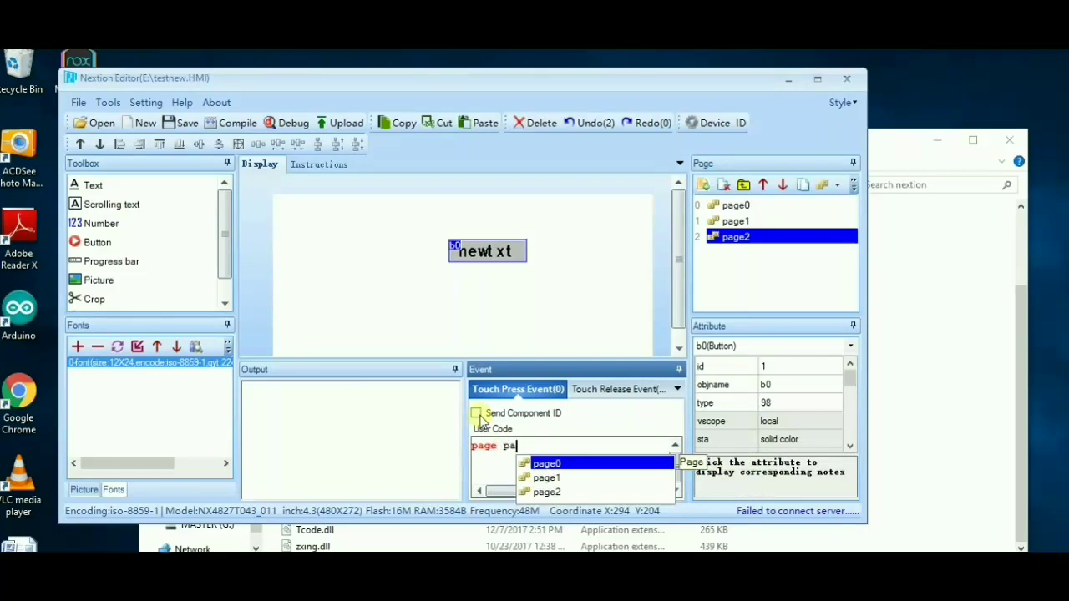
{"action": "key", "text": "Return"}
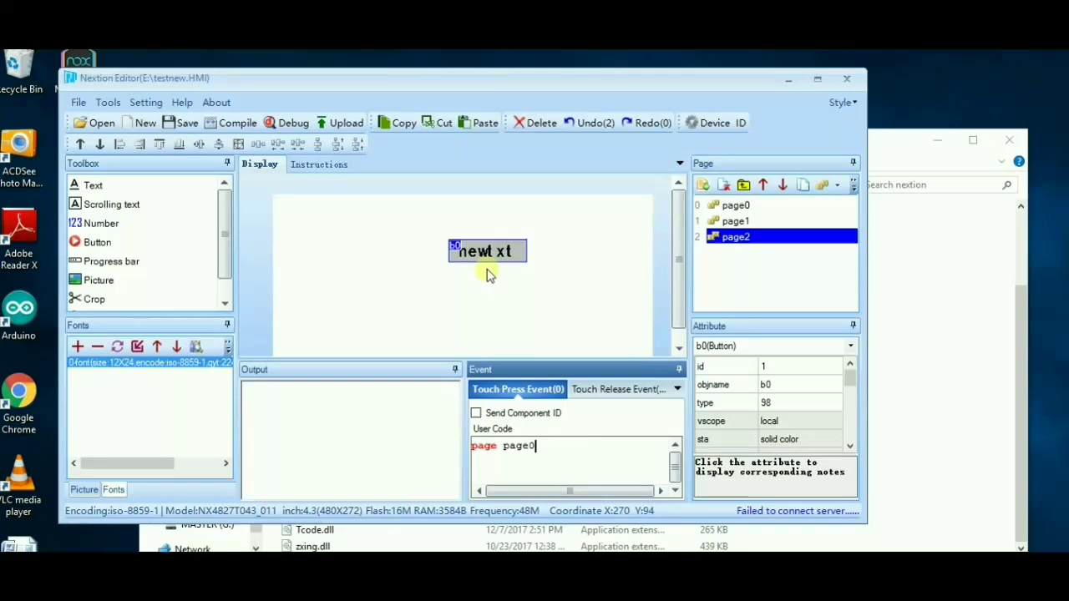
Compile the project and check the touch press code of the page1 scrolling text and the page2 button.
{"action": "left_click", "coordinate": [769, 205]}
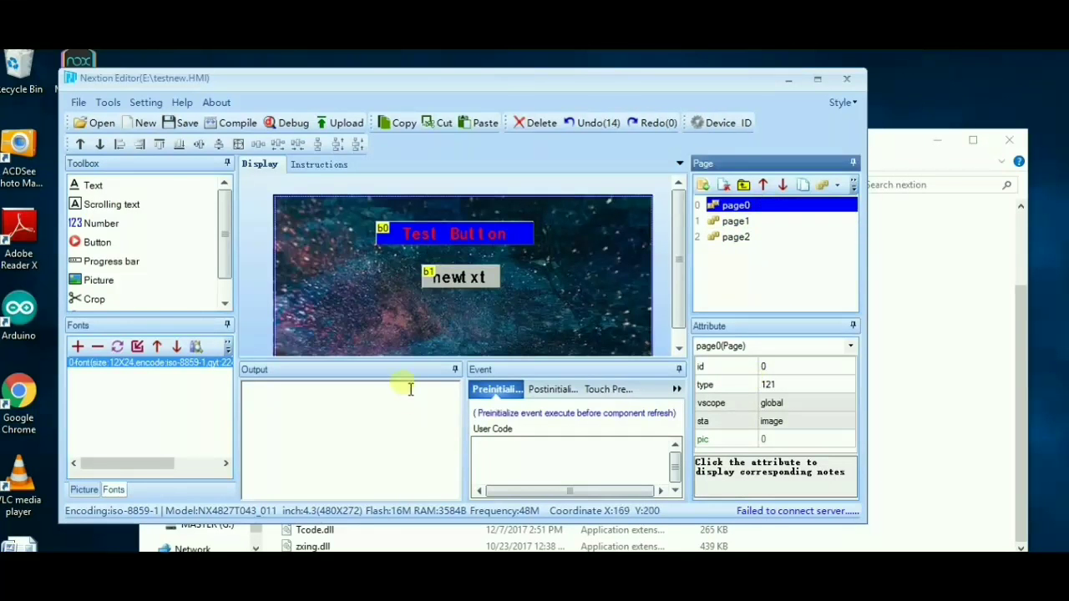
{"action": "left_click", "coordinate": [234, 125]}
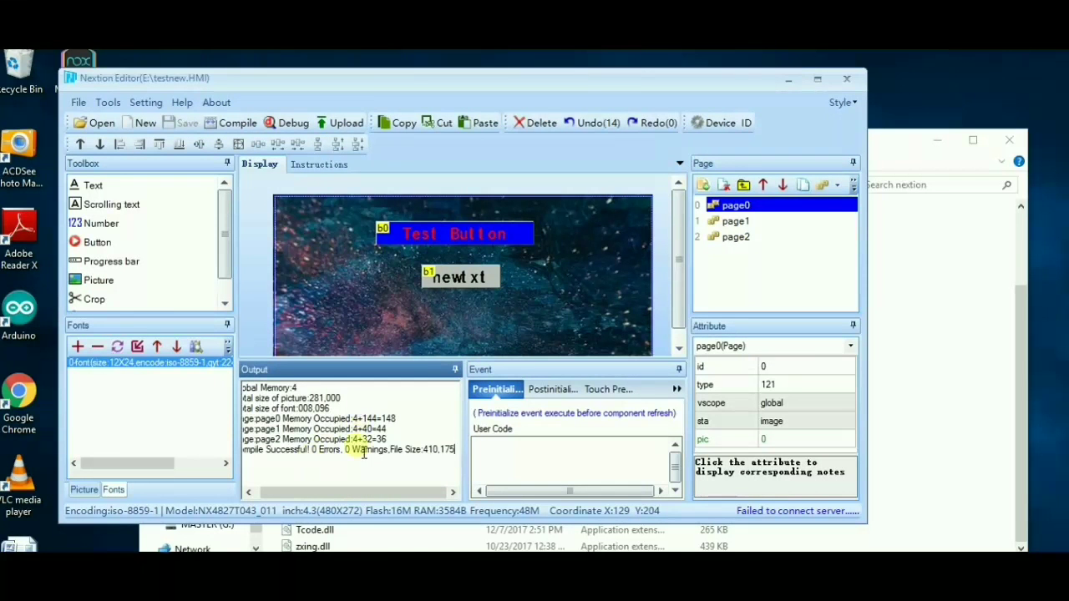
{"action": "left_click", "coordinate": [735, 221]}
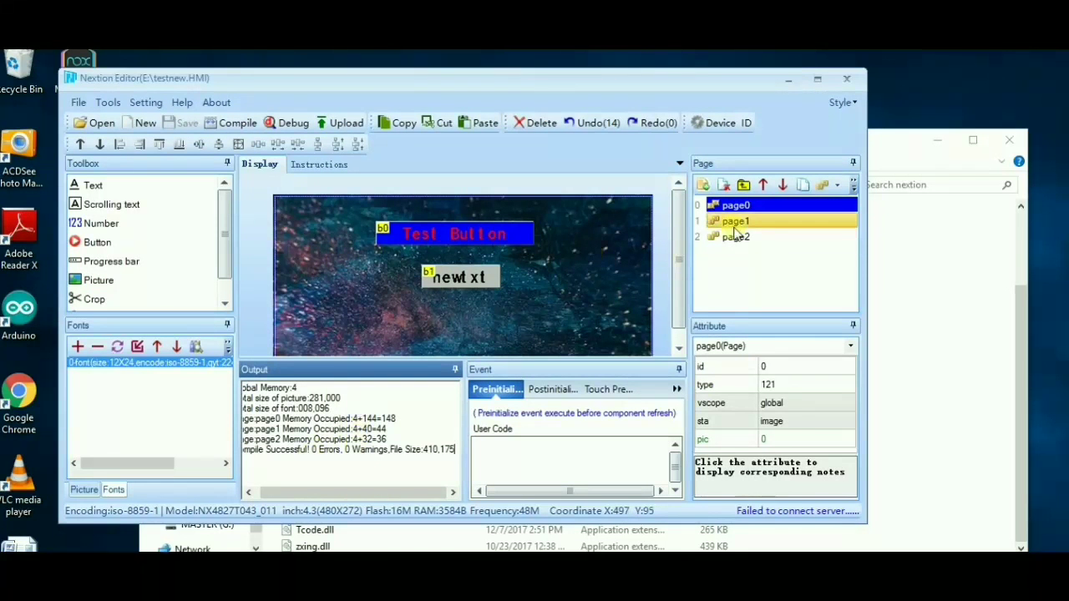
{"action": "left_click", "coordinate": [443, 259]}
{"action": "left_click", "coordinate": [734, 237]}
{"action": "left_click", "coordinate": [518, 248]}
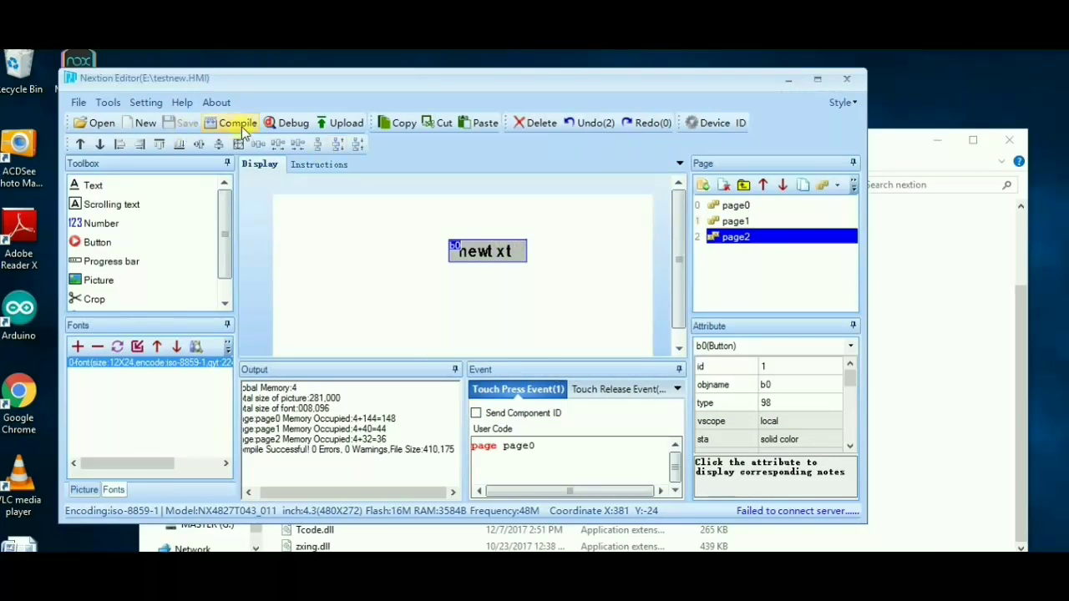
Run the project in the debug simulator and test page switching with both page0 buttons, the page1 scrolling text and the page2 button.
{"action": "left_click", "coordinate": [284, 123]}
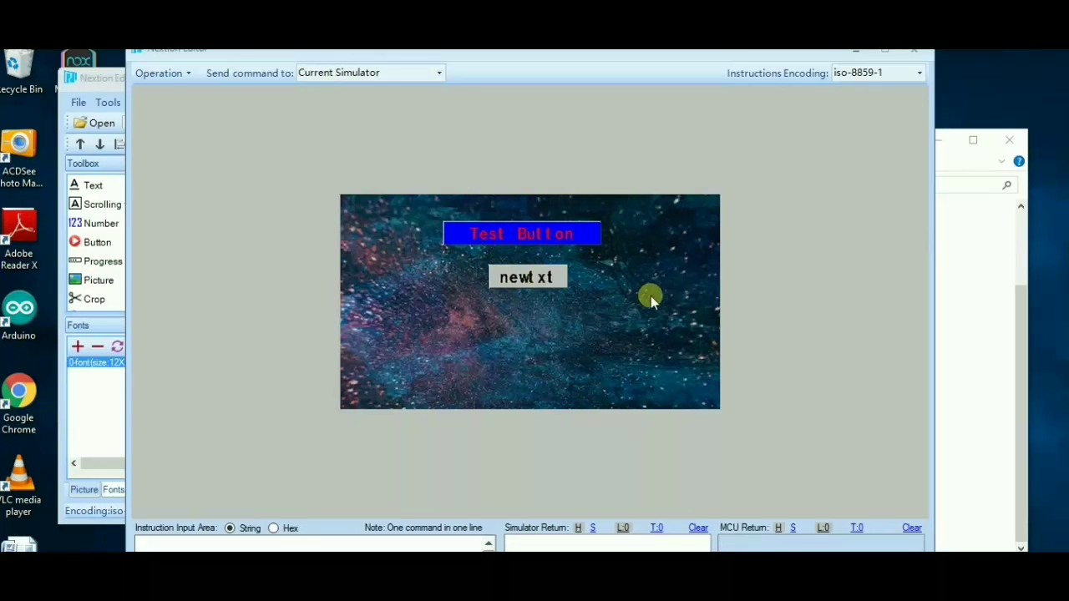
{"action": "left_click", "coordinate": [541, 237]}
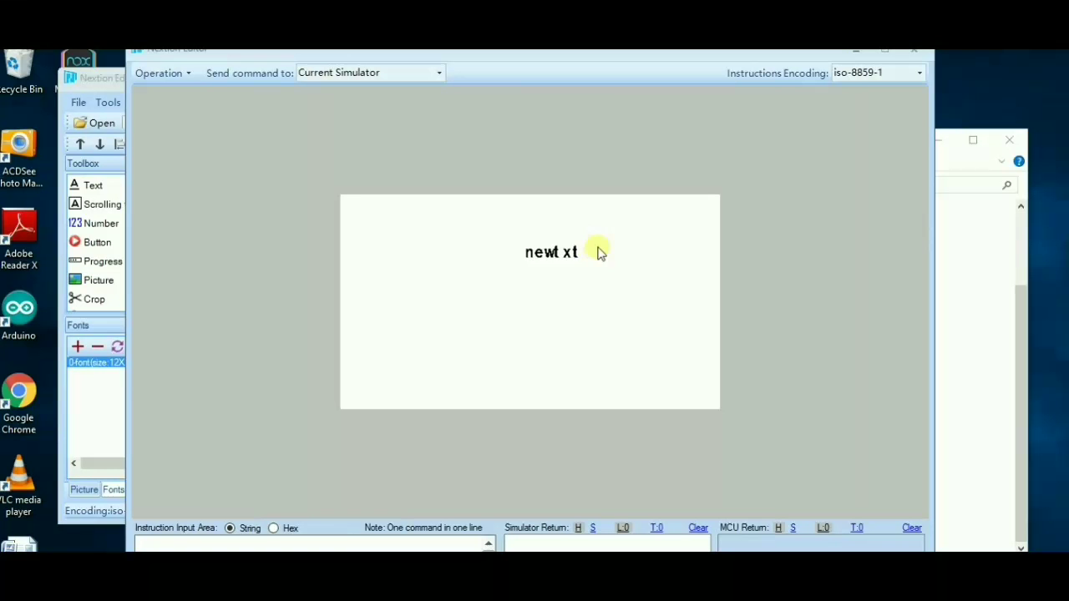
{"action": "left_click", "coordinate": [556, 256]}
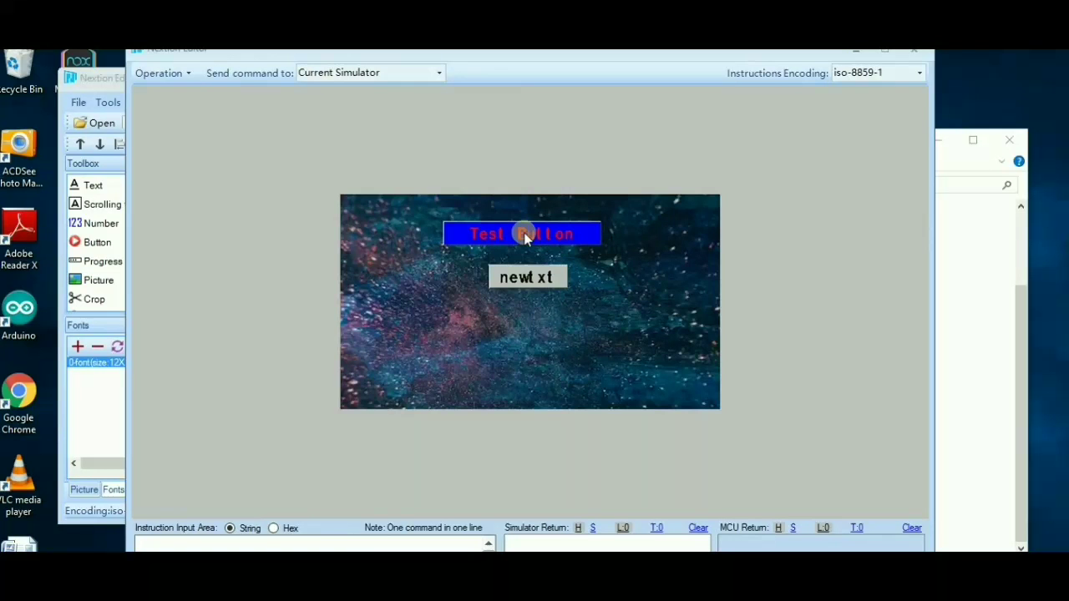
{"action": "left_click", "coordinate": [525, 235]}
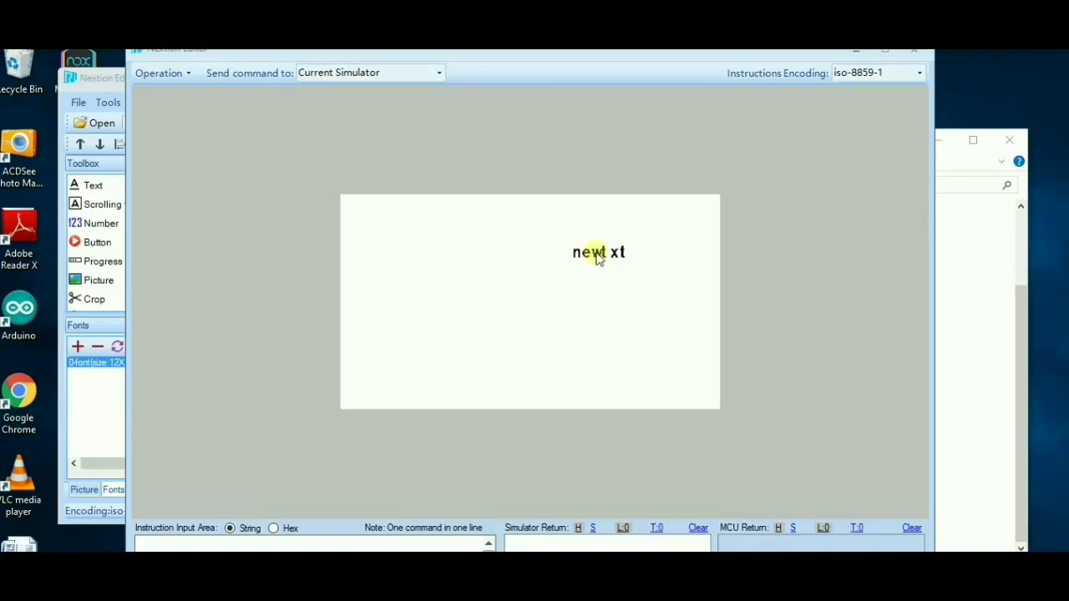
{"action": "left_click", "coordinate": [593, 260]}
{"action": "left_click", "coordinate": [541, 274]}
{"action": "left_click", "coordinate": [535, 249]}
{"action": "left_click", "coordinate": [540, 280]}
{"action": "left_click", "coordinate": [554, 260]}
{"action": "left_click", "coordinate": [545, 277]}
{"action": "left_click", "coordinate": [548, 249]}
{"action": "left_click", "coordinate": [547, 244]}
{"action": "left_click", "coordinate": [613, 254]}
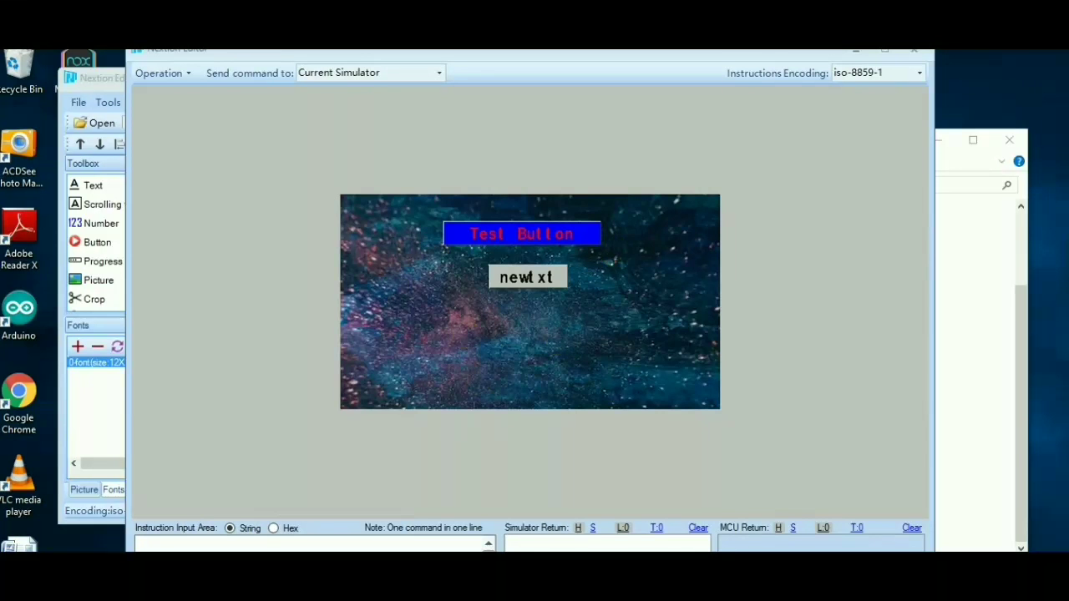
Send the simulator's commands to "Simulator and Nextion Device", connect using Auto search for the com port, and try the Test Button.
{"action": "left_click", "coordinate": [368, 74]}
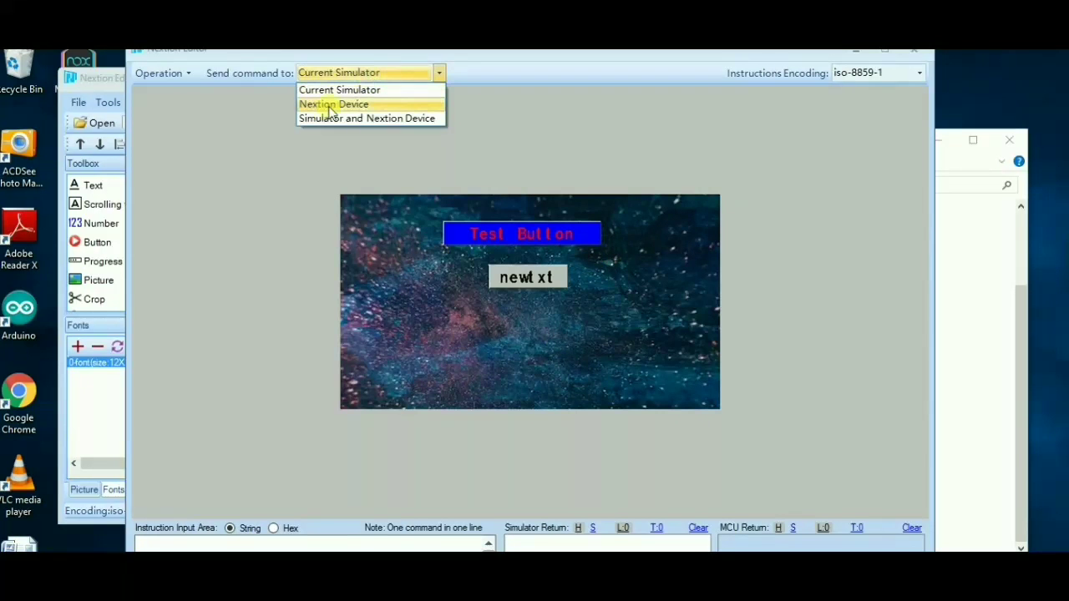
{"action": "left_click", "coordinate": [379, 121]}
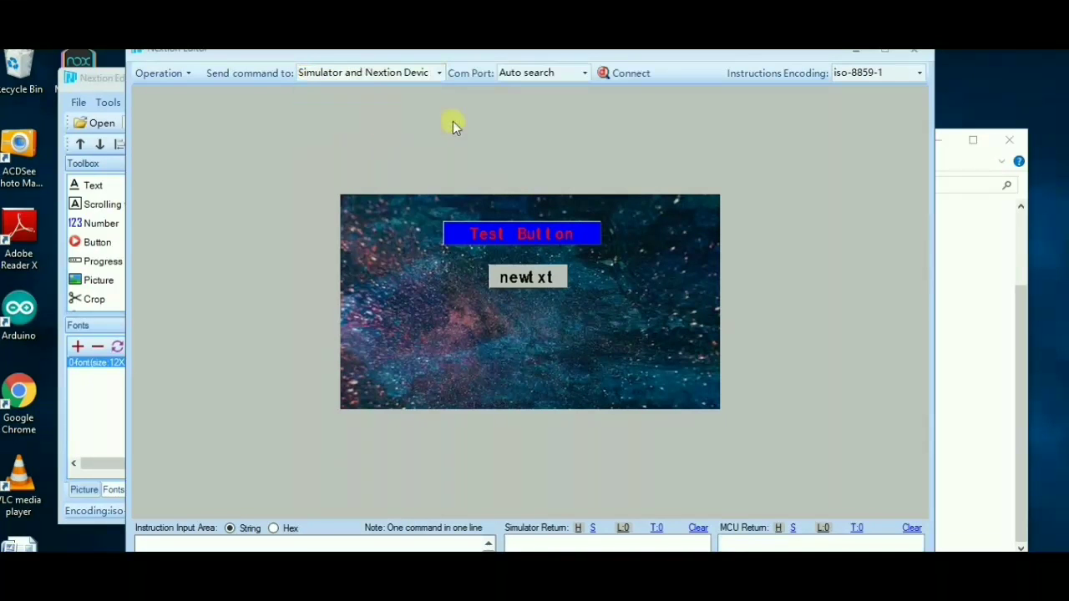
{"action": "left_click", "coordinate": [623, 73]}
{"action": "left_click", "coordinate": [527, 236]}
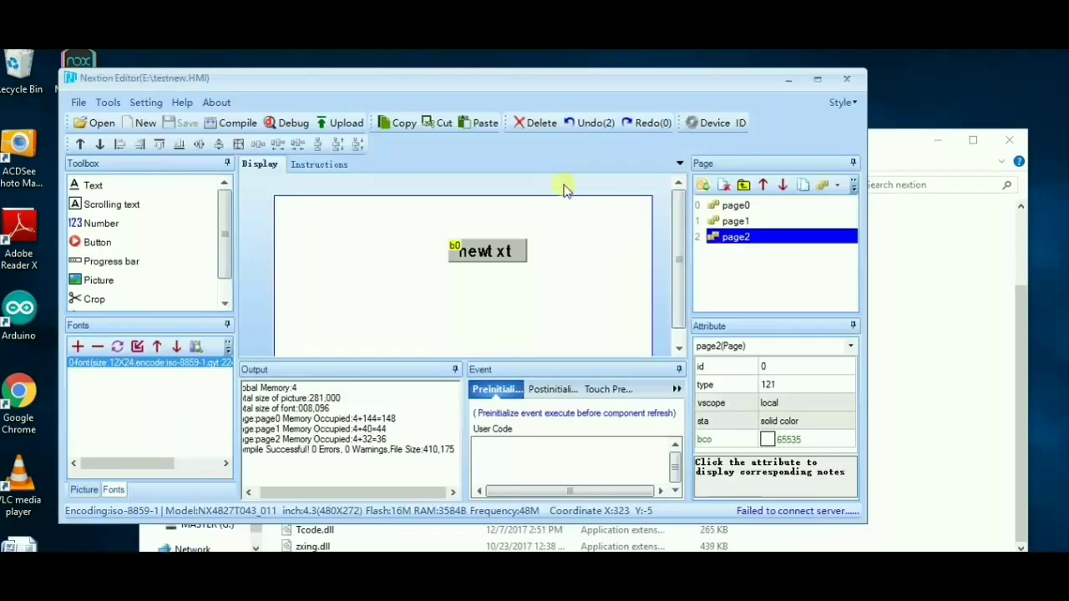
Upload the project to the Nextion device with the com port on Auto search and a baud rate of 115200.
{"action": "left_click", "coordinate": [343, 127]}
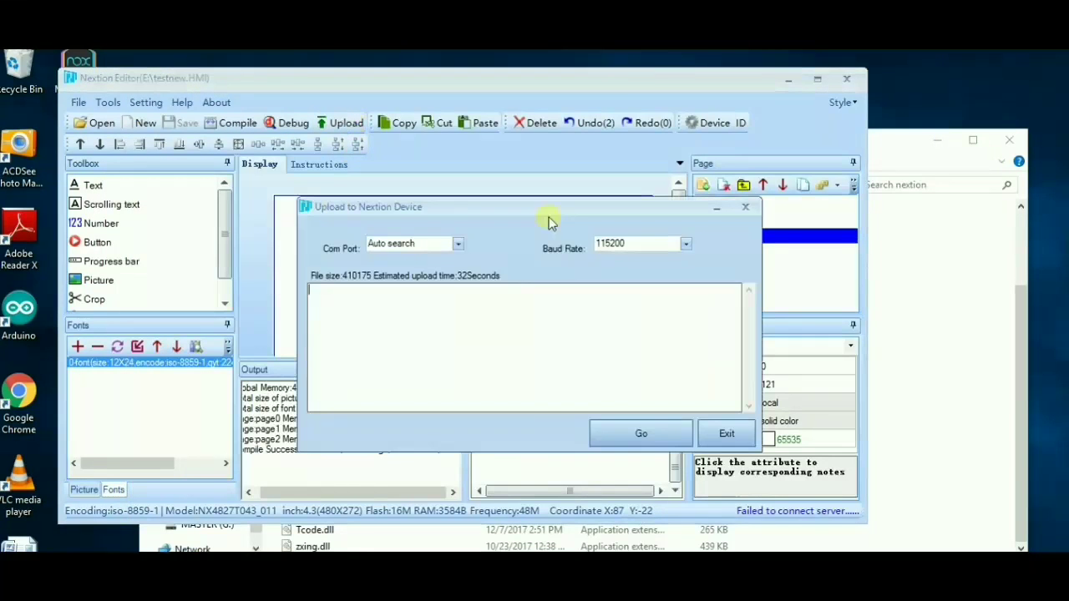
{"action": "left_click", "coordinate": [643, 433]}
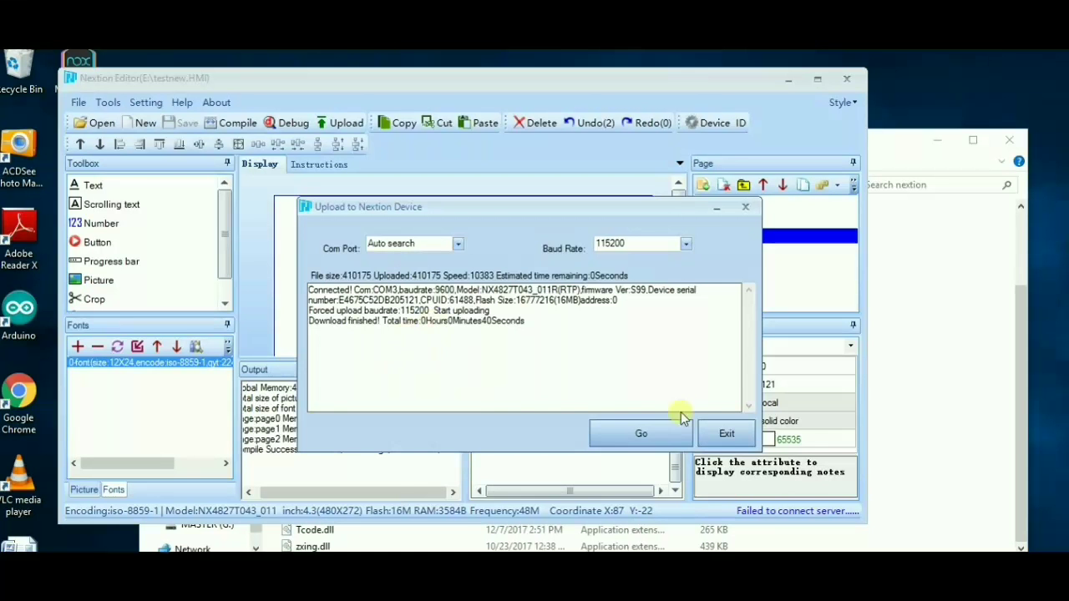
{"action": "left_click", "coordinate": [725, 432]}
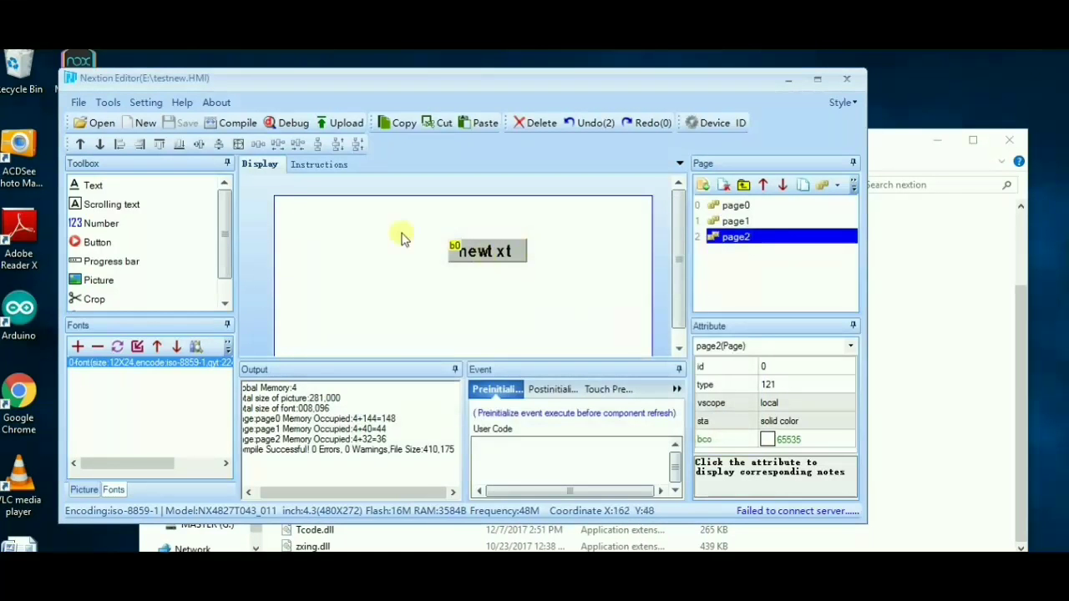
Close the testnew project and open the recent project Gas.HMI.
{"action": "left_click", "coordinate": [92, 123]}
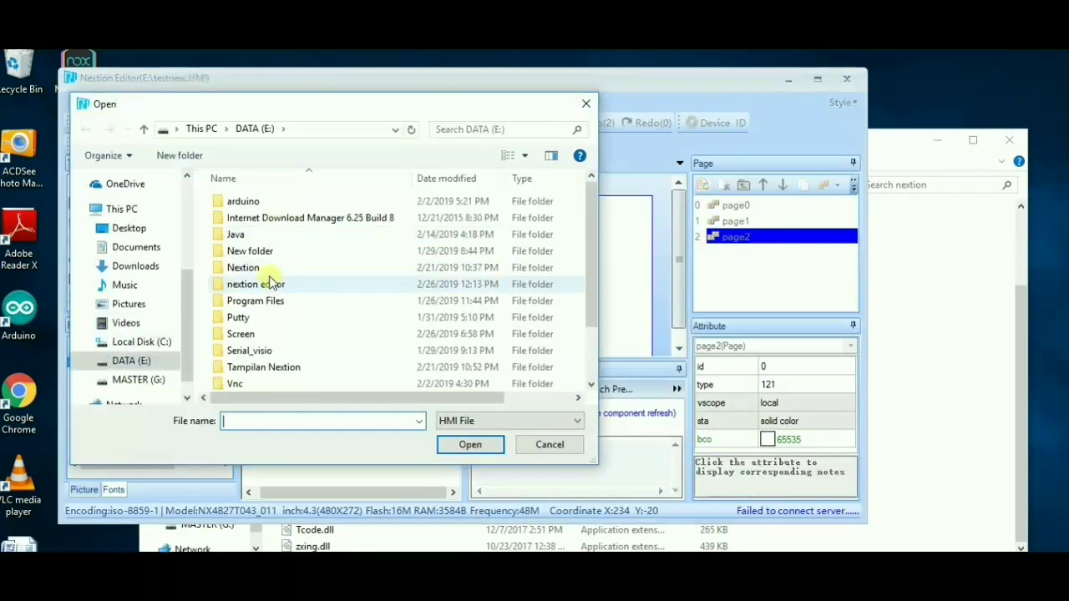
{"action": "left_click", "coordinate": [539, 444]}
{"action": "left_click", "coordinate": [78, 101]}
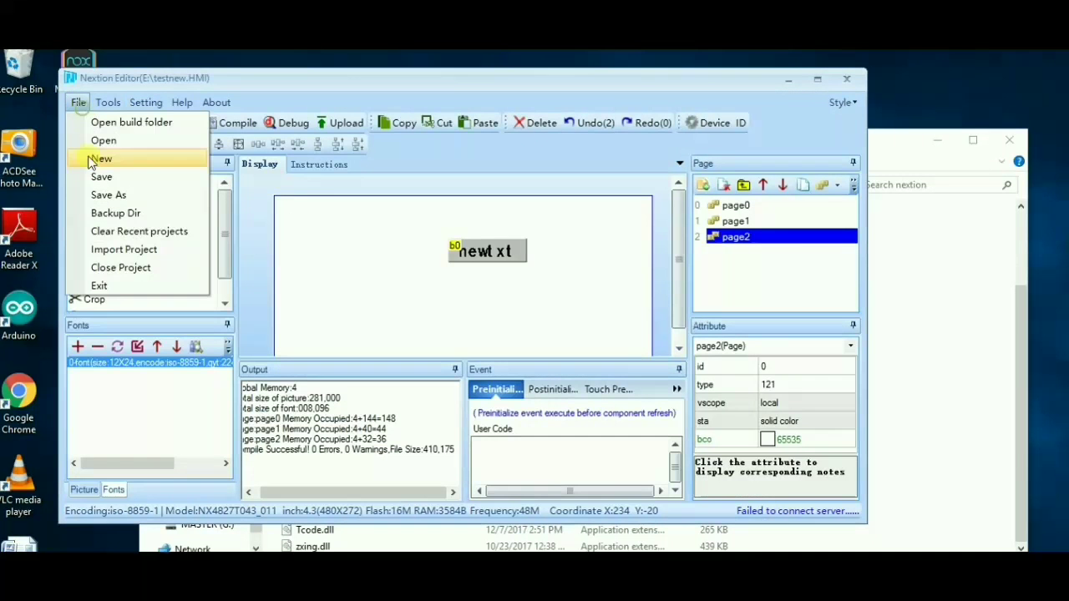
{"action": "left_click", "coordinate": [121, 267]}
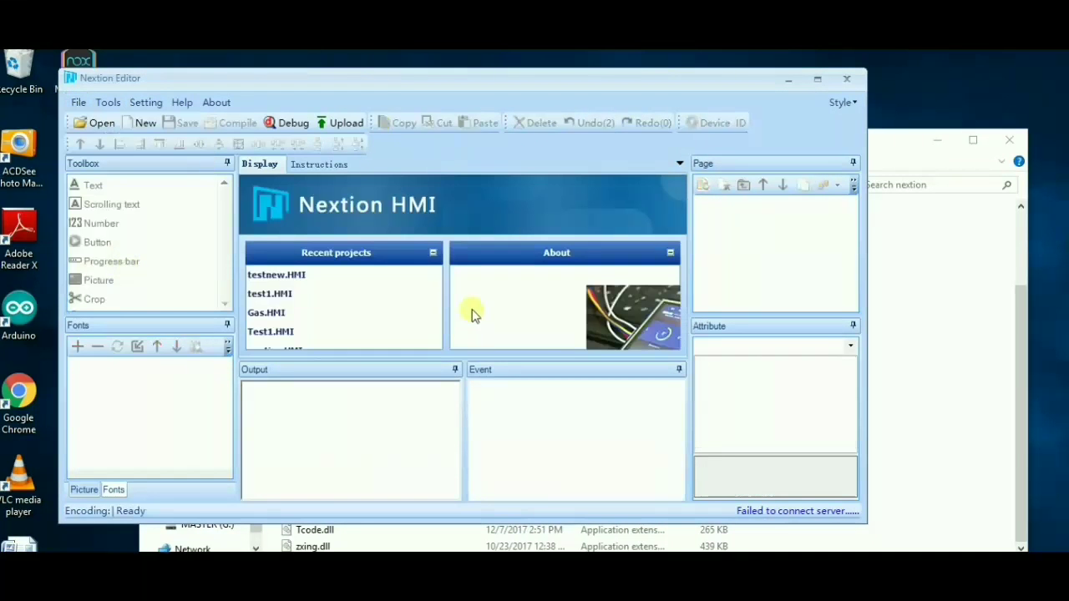
{"action": "left_click", "coordinate": [310, 315]}
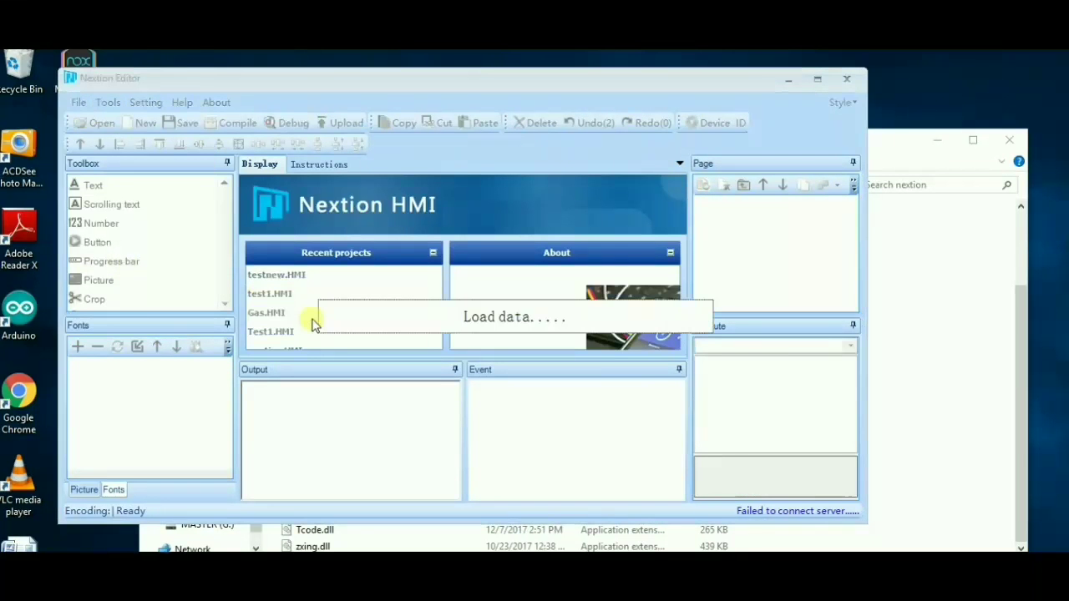
Close the Gas project and open the recent project nextion.HMI.
{"action": "left_click", "coordinate": [78, 102]}
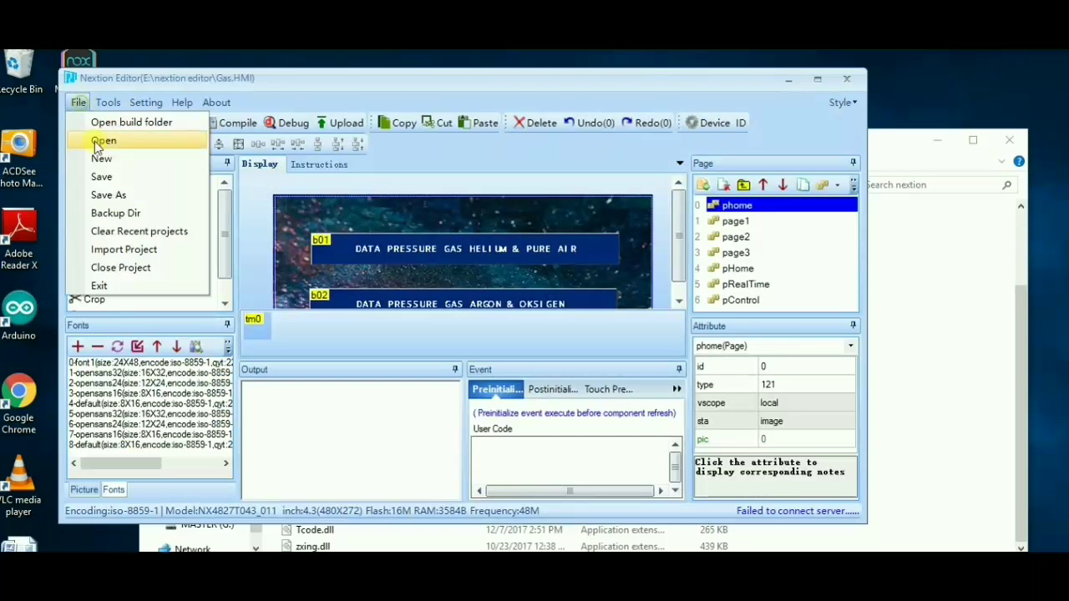
{"action": "left_click", "coordinate": [121, 267]}
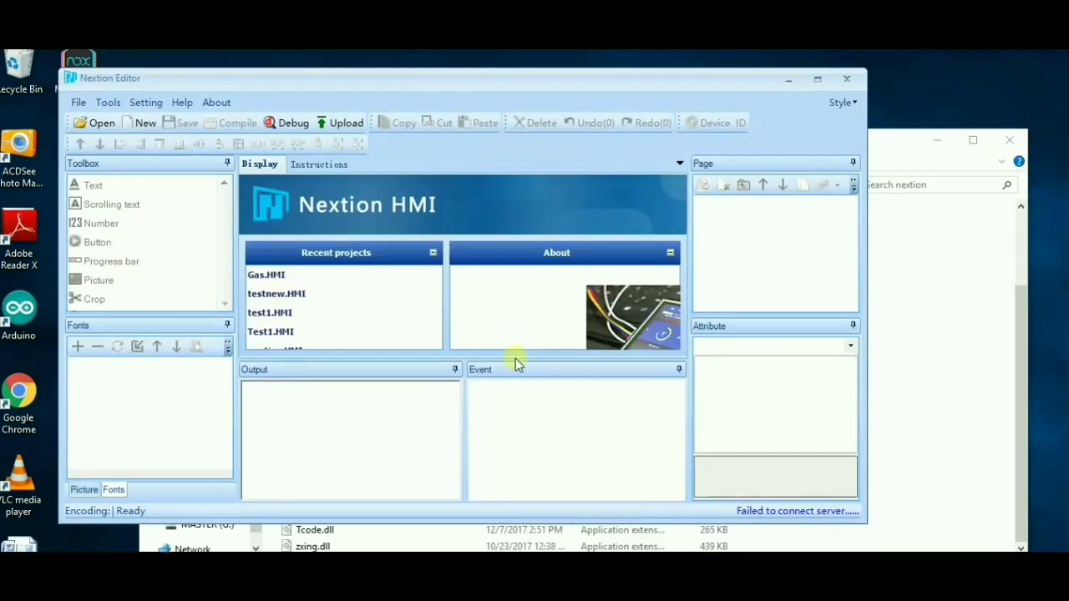
{"action": "left_click_drag", "start_coordinate": [514, 374], "coordinate": [515, 424]}
{"action": "left_click", "coordinate": [279, 351]}
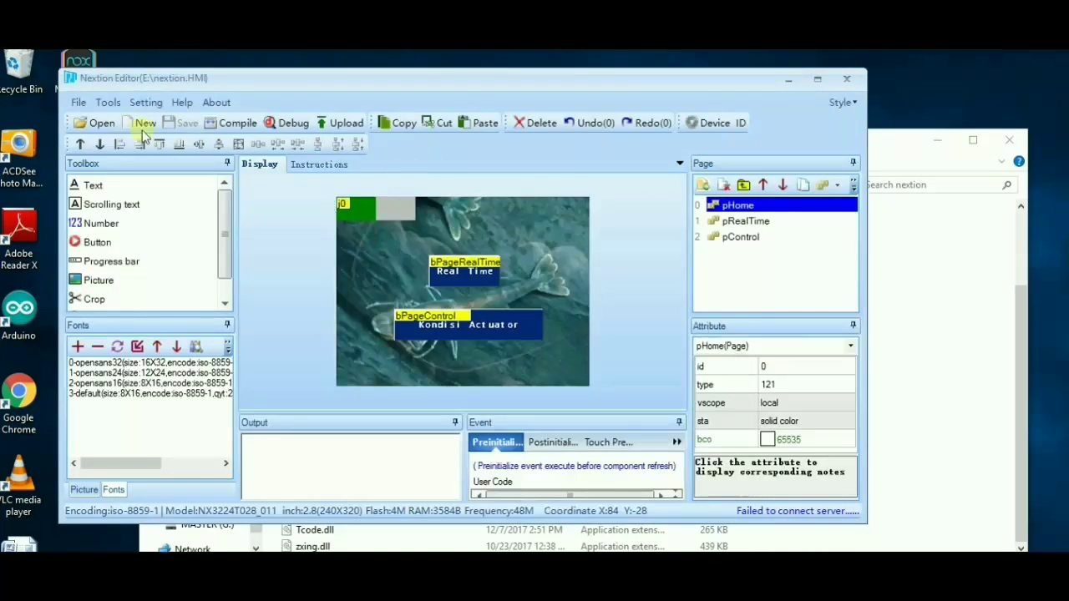
Close the nextion project and open the recent demo project Demo_Nextion_4.3_v0_32.HMI.
{"action": "left_click", "coordinate": [76, 104]}
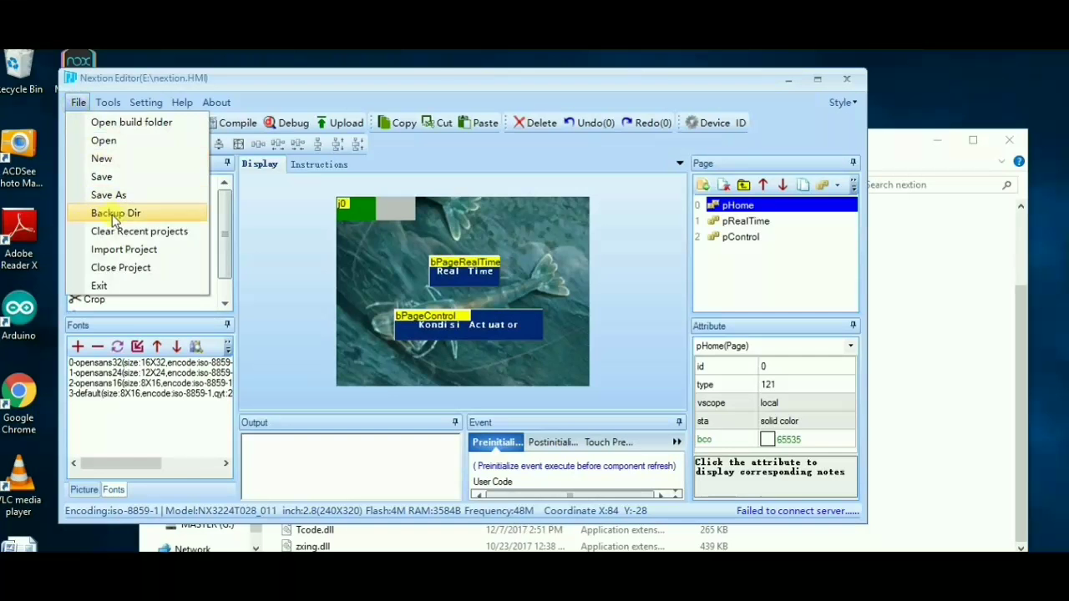
{"action": "left_click", "coordinate": [138, 276]}
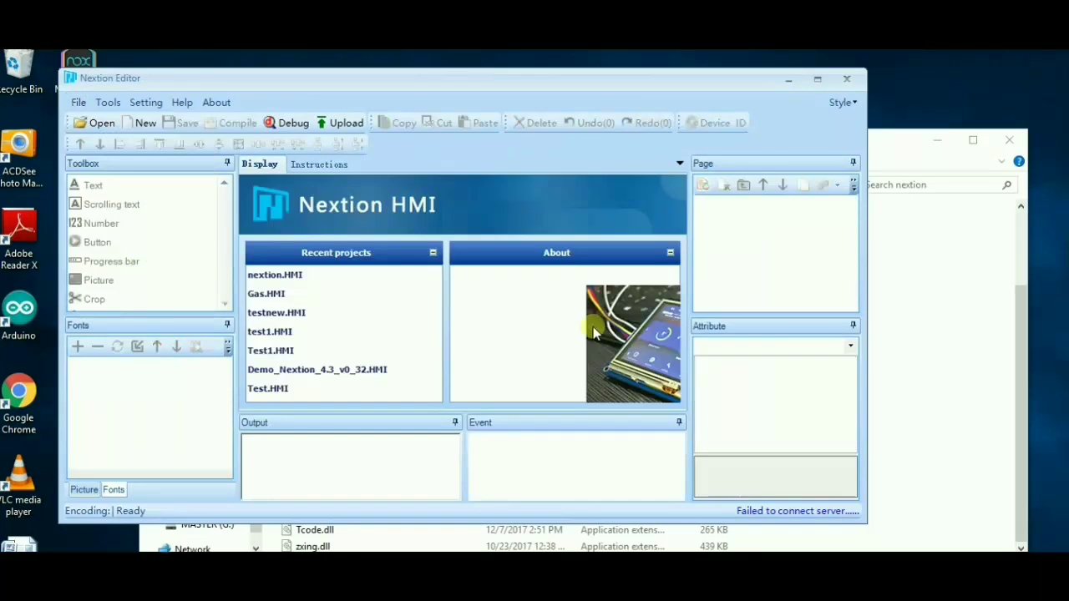
{"action": "left_click", "coordinate": [311, 317]}
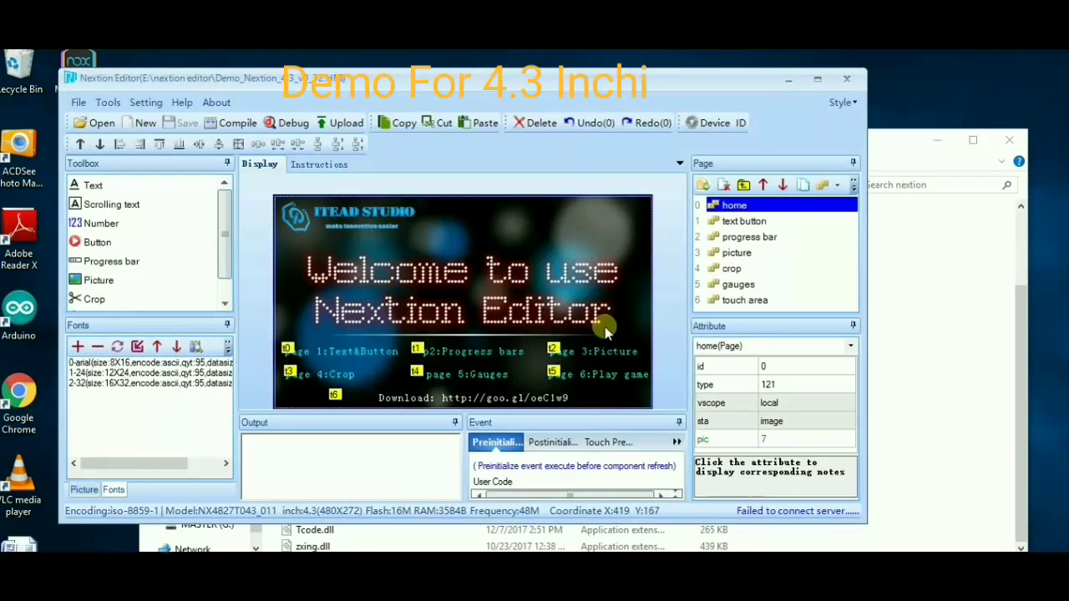
Look through the demo's text button, progress bar, picture, crop and gauges pages.
{"action": "left_click", "coordinate": [746, 221]}
{"action": "left_click", "coordinate": [748, 237]}
{"action": "left_click", "coordinate": [742, 253]}
{"action": "left_click", "coordinate": [739, 269]}
{"action": "left_click", "coordinate": [752, 285]}
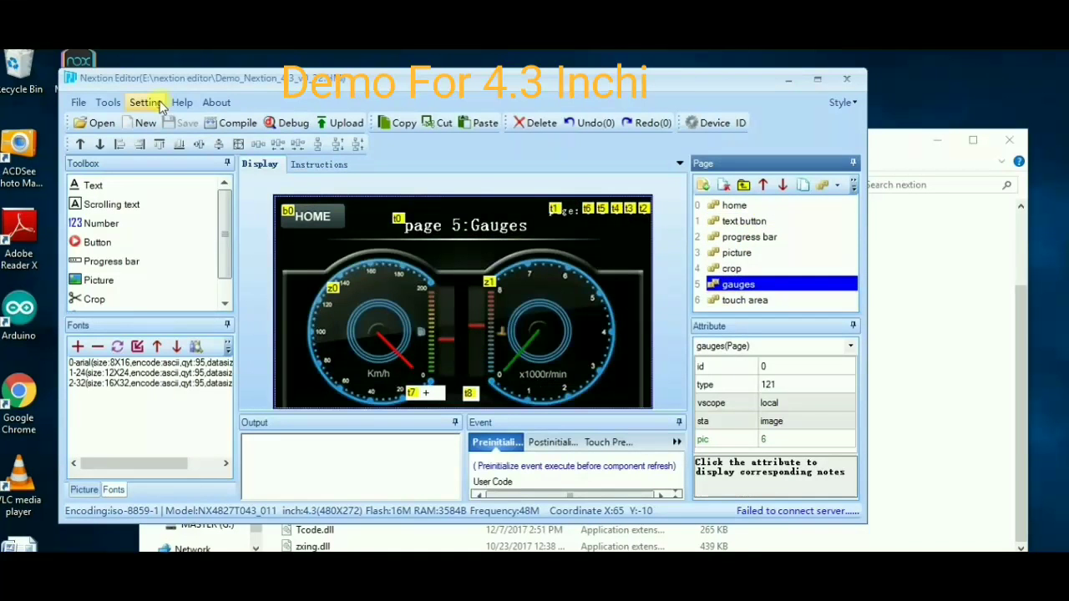
Run the demo in the debug simulator and test the vertical and horizontal plus and minus controls on the progress bar page.
{"action": "left_click", "coordinate": [285, 125]}
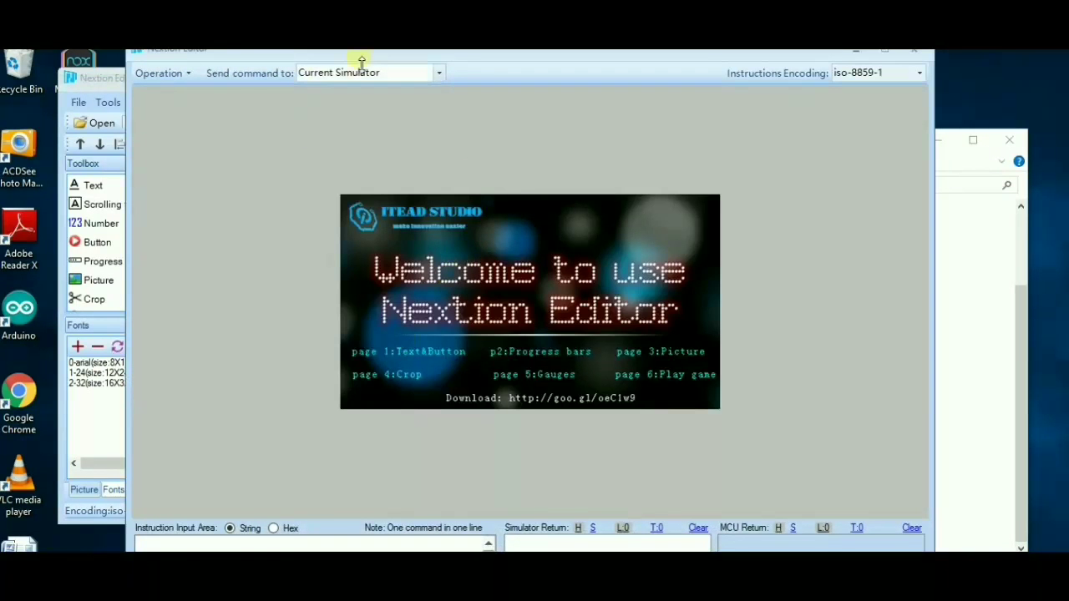
{"action": "left_click", "coordinate": [539, 354]}
{"action": "left_click", "coordinate": [582, 275]}
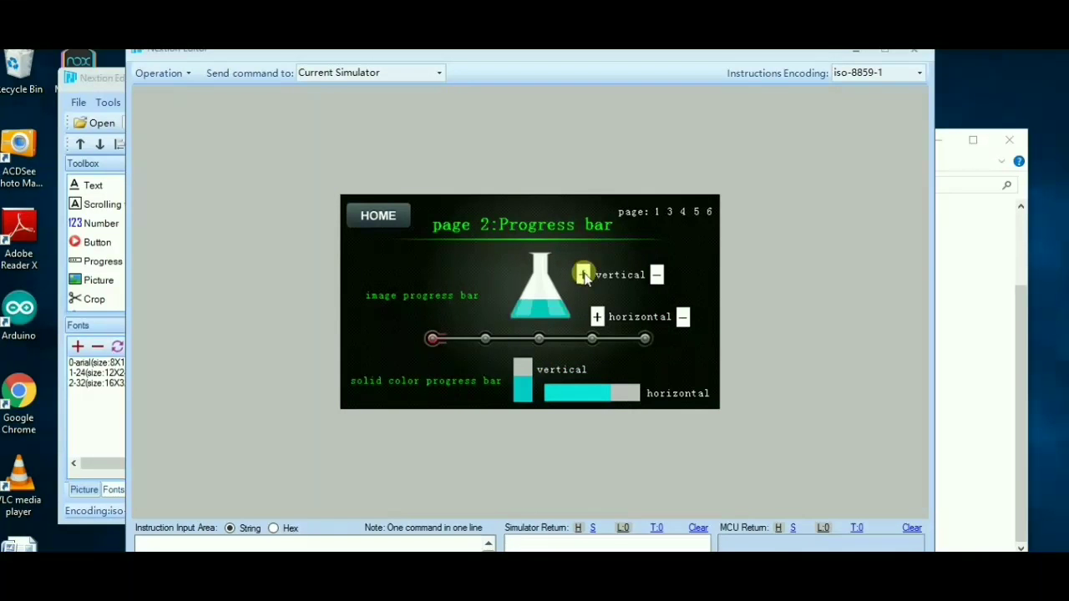
{"action": "left_click", "coordinate": [582, 275]}
{"action": "left_click", "coordinate": [656, 275]}
{"action": "left_click", "coordinate": [656, 276]}
{"action": "left_click", "coordinate": [597, 317]}
{"action": "left_click", "coordinate": [597, 317]}
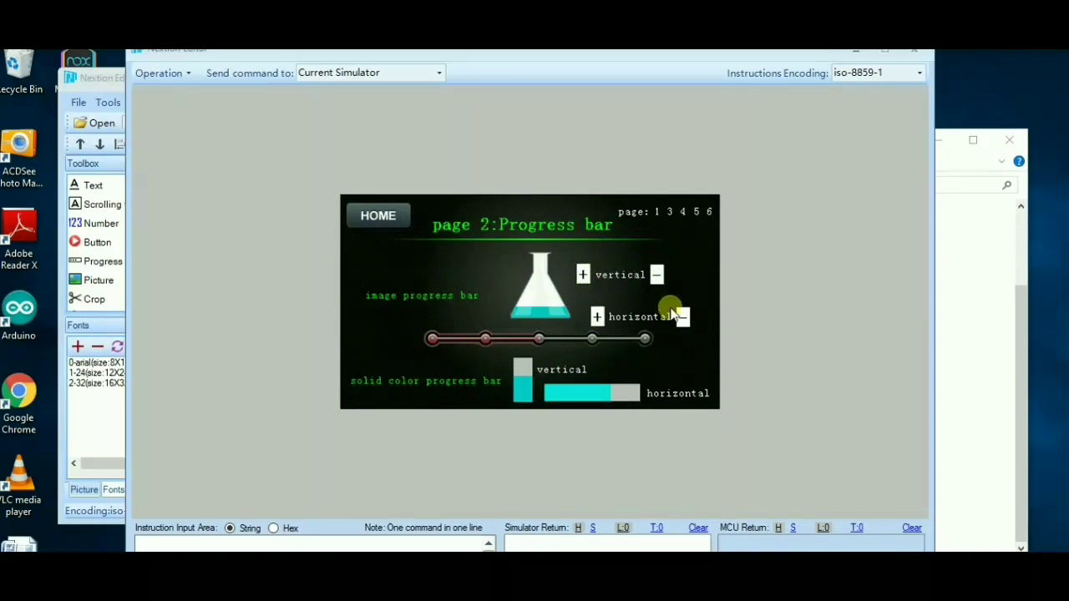
{"action": "left_click", "coordinate": [684, 317]}
{"action": "left_click", "coordinate": [392, 227]}
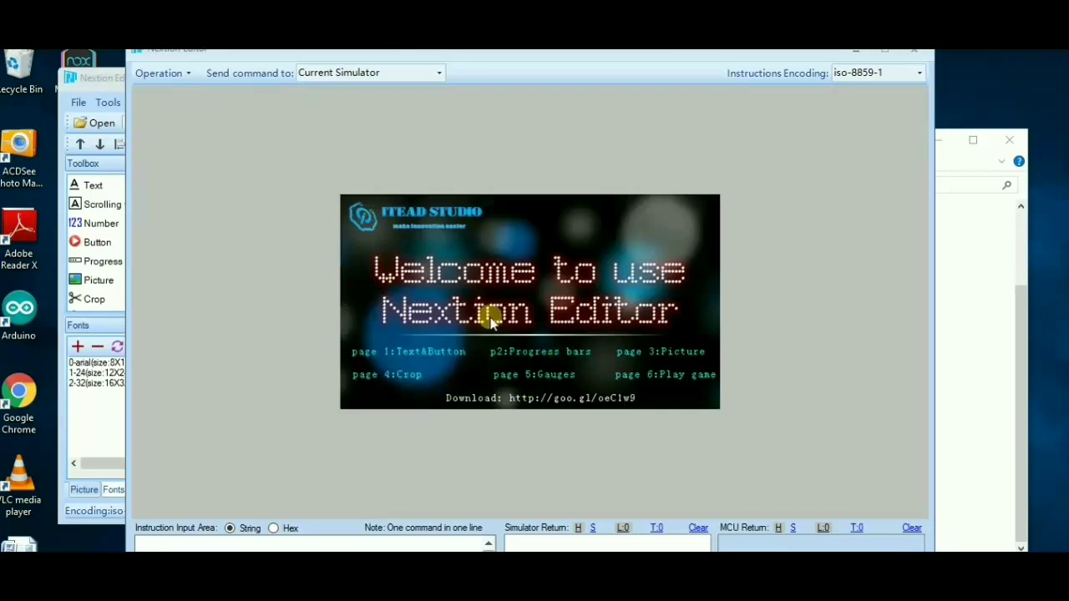
Test the plus and minus controls on the simulator's page 5 gauges and return to the home page.
{"action": "left_click", "coordinate": [554, 375]}
{"action": "left_click", "coordinate": [496, 395]}
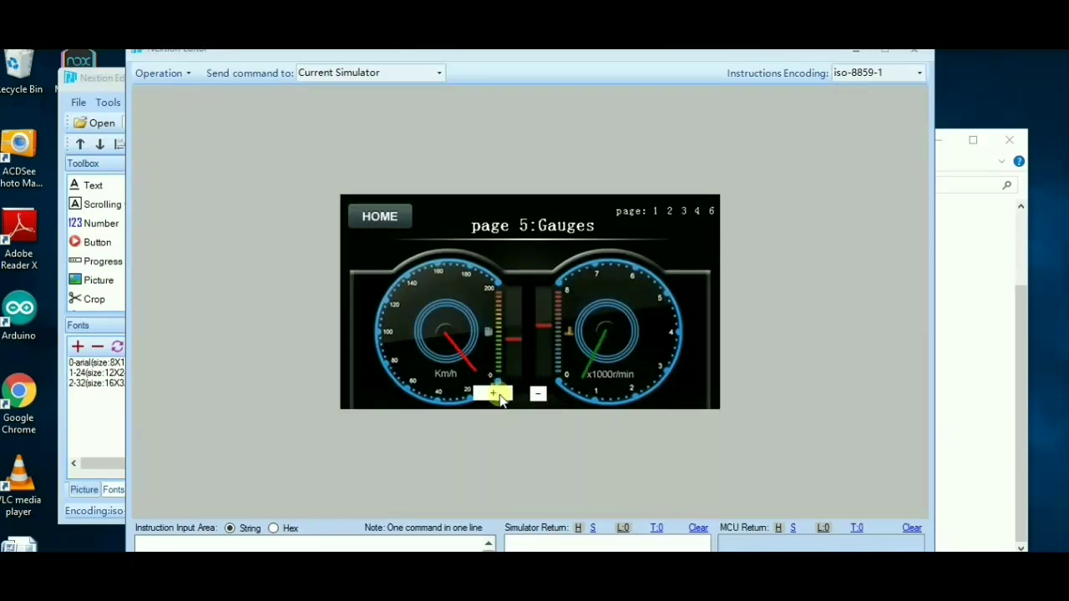
{"action": "left_click", "coordinate": [538, 394]}
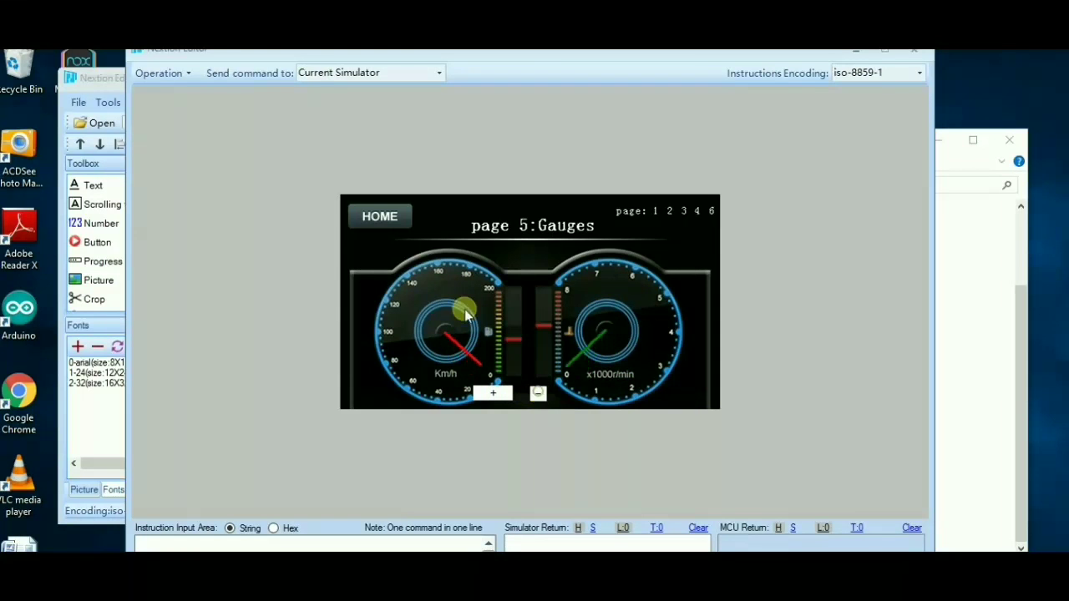
{"action": "left_click", "coordinate": [382, 215]}
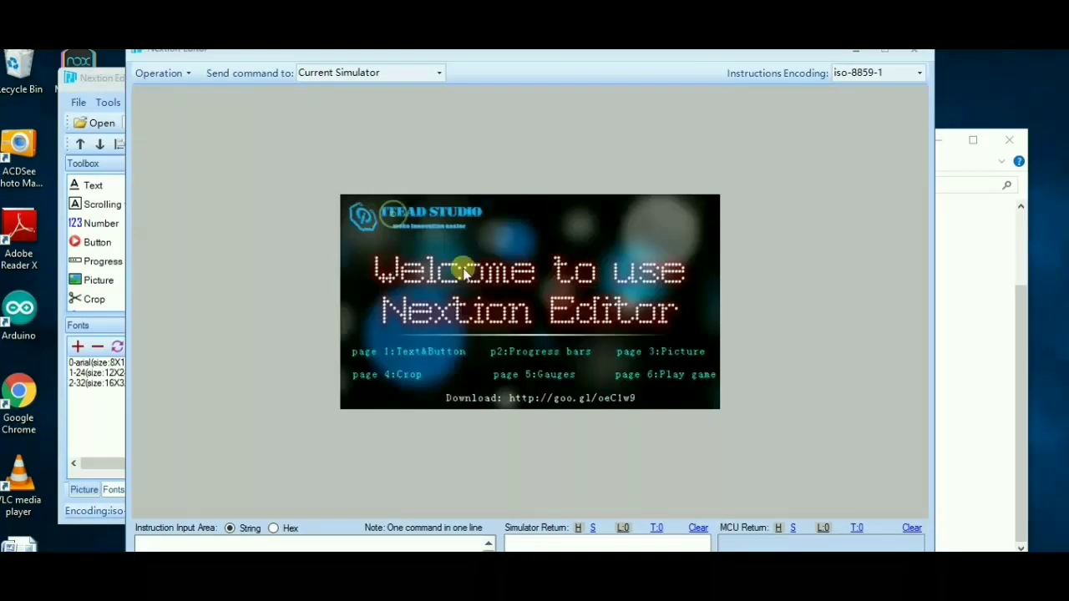
Test the solid color text and solid color button on the simulator's page 1, Text&Button.
{"action": "left_click", "coordinate": [414, 351]}
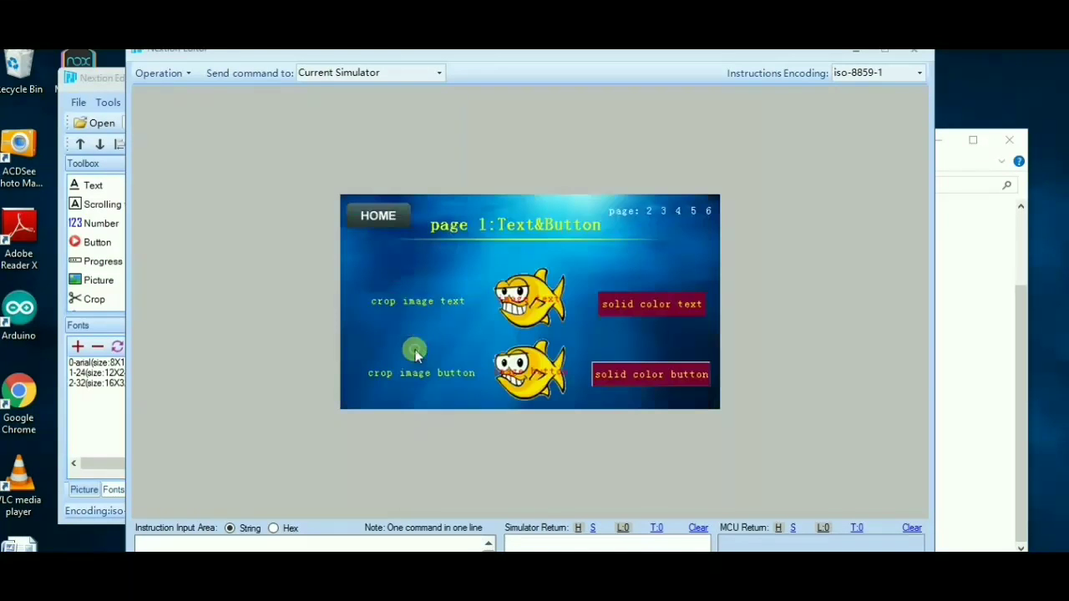
{"action": "left_click", "coordinate": [640, 305]}
{"action": "left_click", "coordinate": [649, 370]}
{"action": "left_click", "coordinate": [649, 370]}
{"action": "left_click", "coordinate": [643, 308]}
Switch the simulator to page 3, Picture, and try its zoom in and zoom out buttons.
{"action": "left_click", "coordinate": [664, 214]}
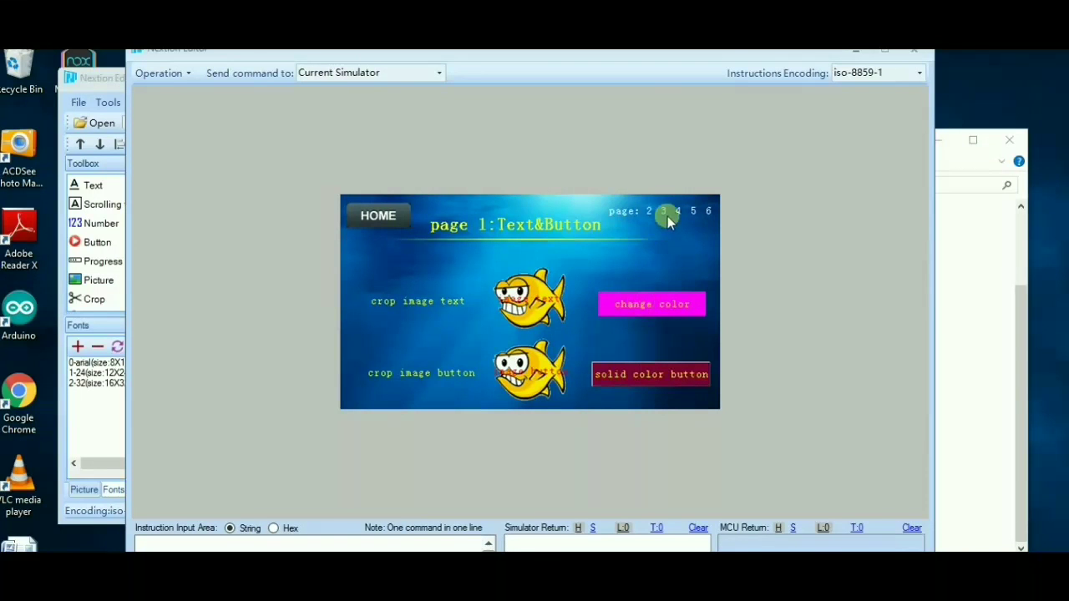
{"action": "left_click", "coordinate": [676, 321]}
{"action": "left_click", "coordinate": [670, 352]}
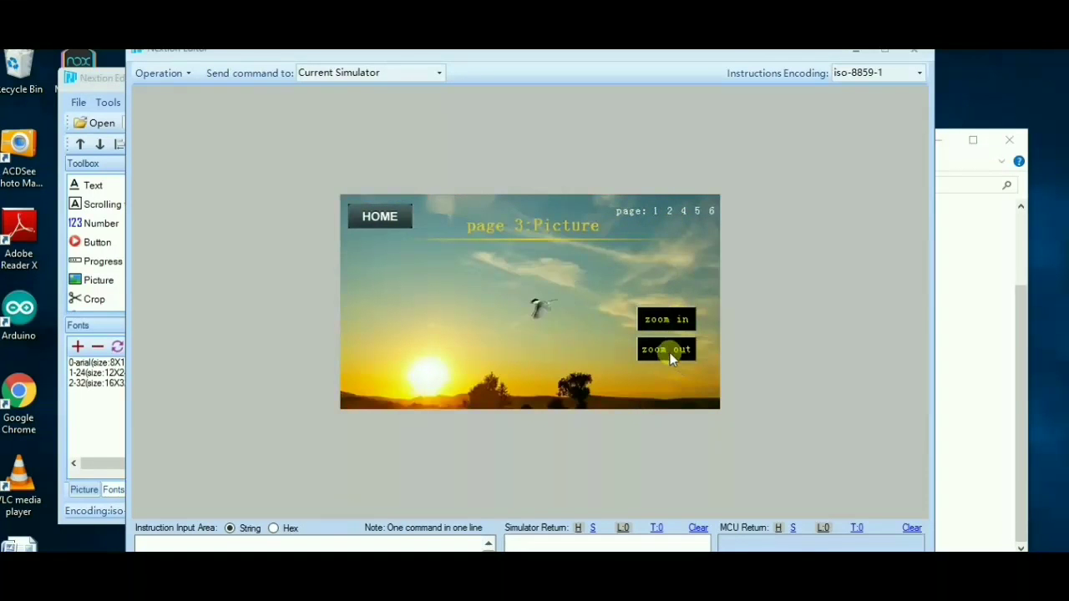
Switch to page 6, Play game, try several spots on the game pictures and go back to the home page.
{"action": "left_click", "coordinate": [709, 214]}
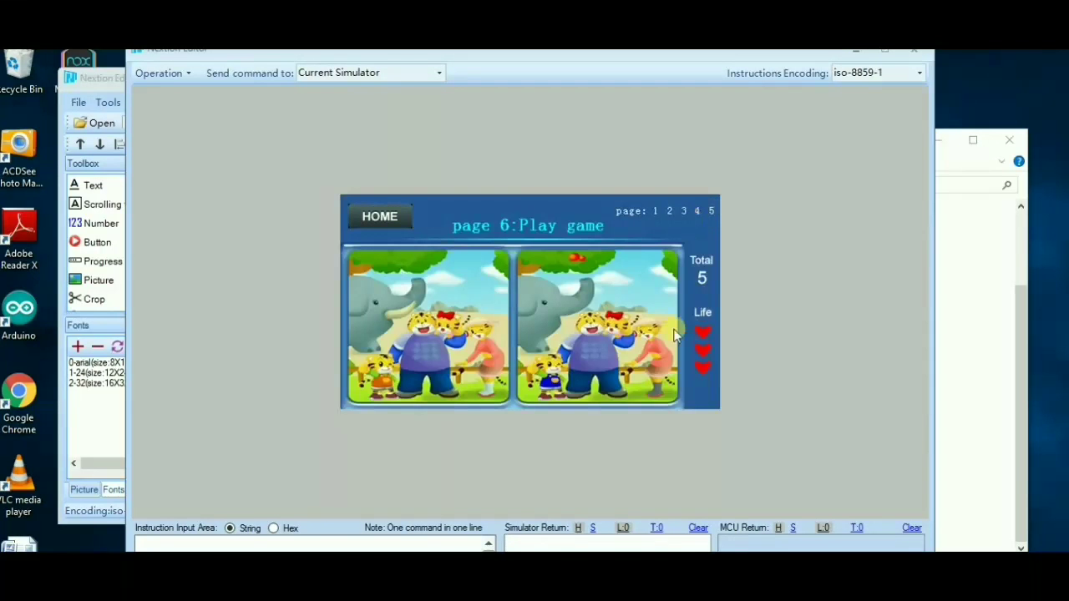
{"action": "left_click", "coordinate": [509, 343]}
{"action": "double_click", "coordinate": [590, 293]}
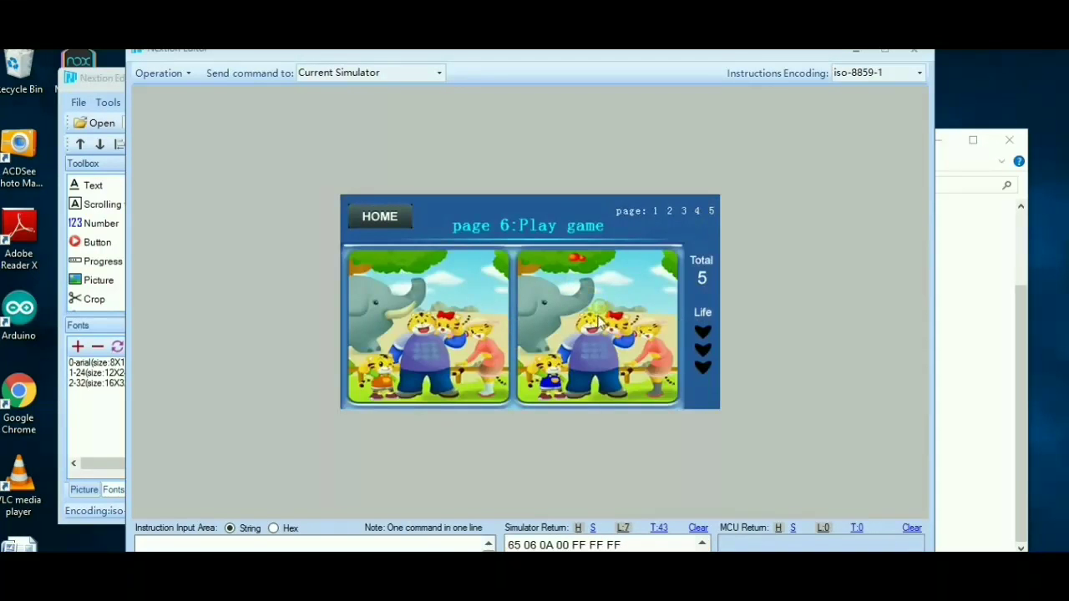
{"action": "left_click", "coordinate": [378, 217]}
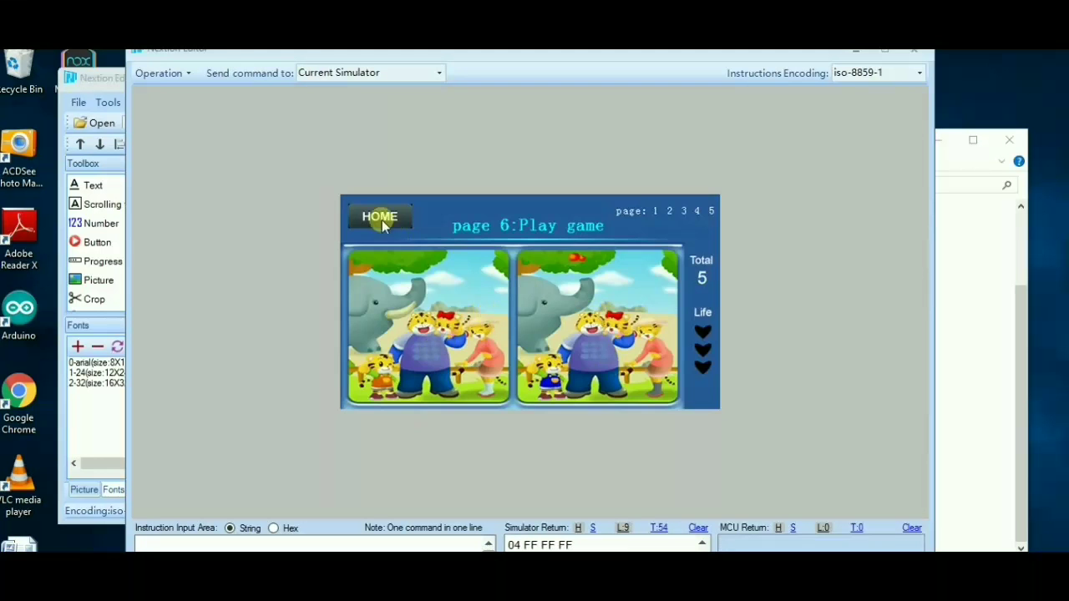